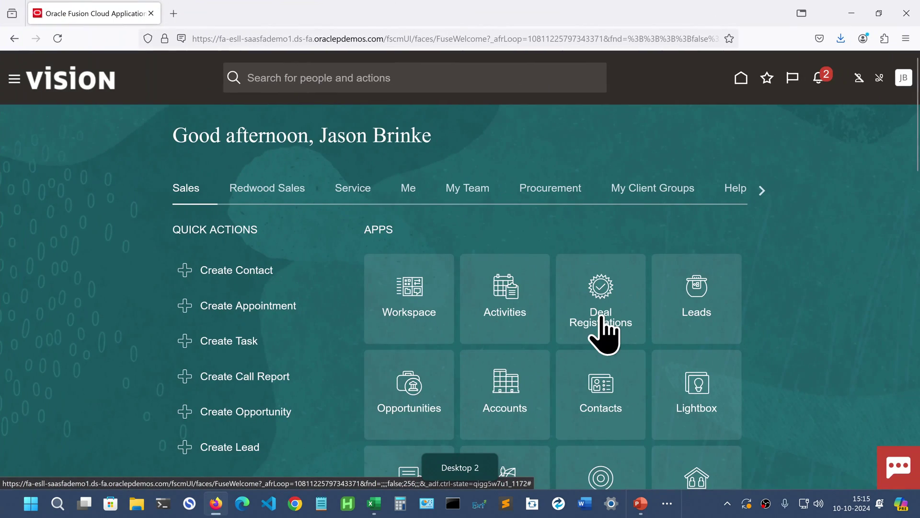
- Go from the Navigator menu to the Security Console's Users page
left_click(10, 81)
scroll(225, 220, "down", 5)
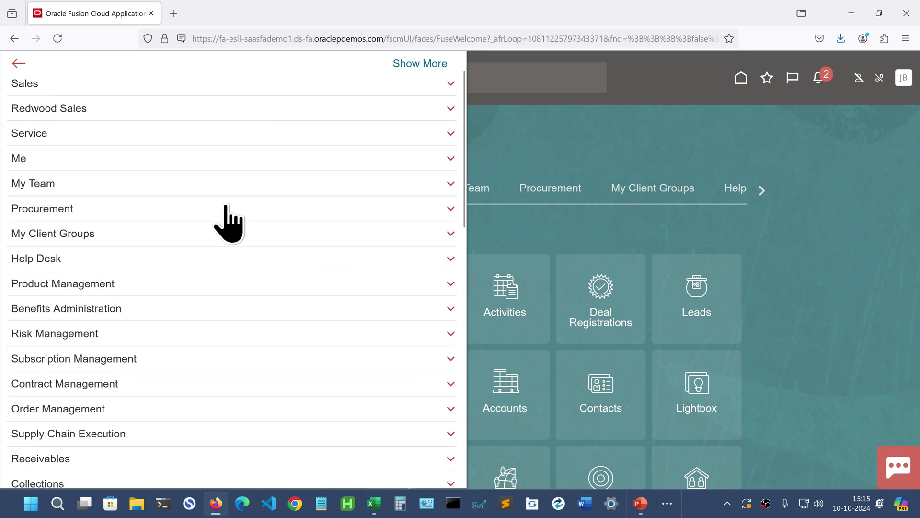
scroll(229, 223, "down", 8)
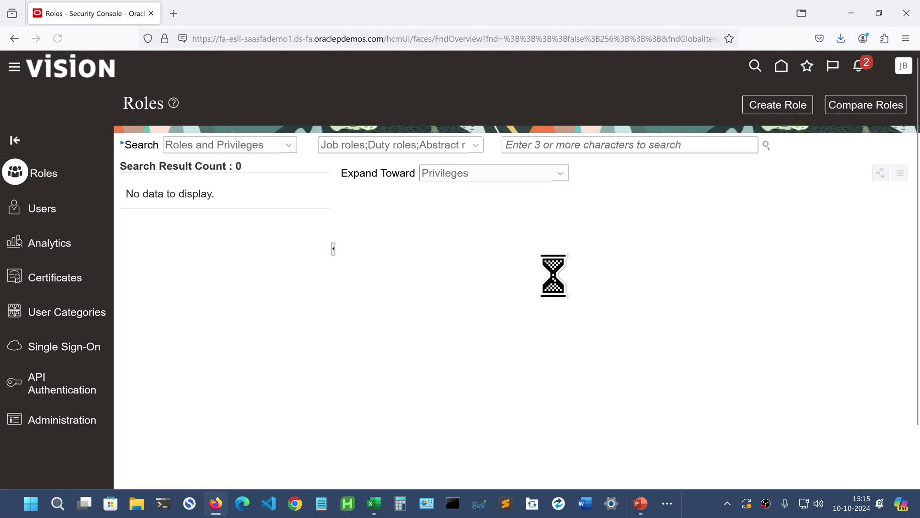
left_click(44, 211)
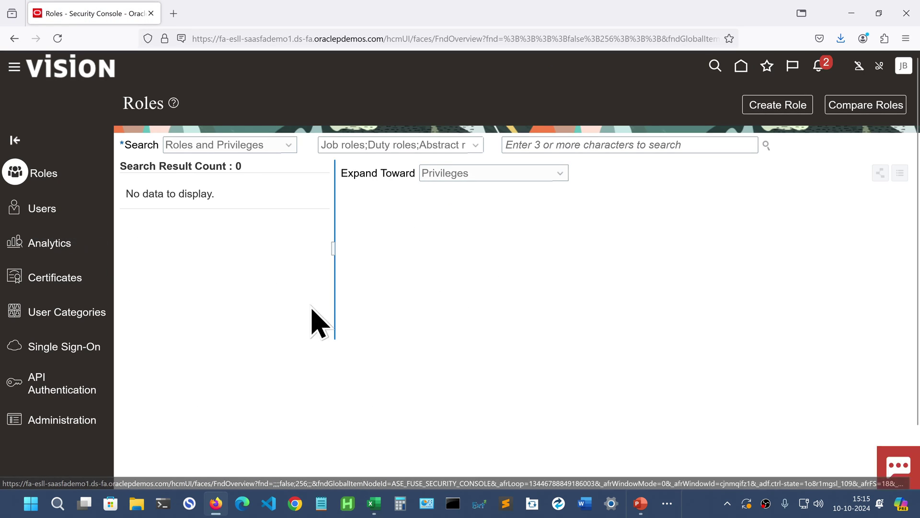
- Start a new user account and enter the user's first and last name
left_click(762, 108)
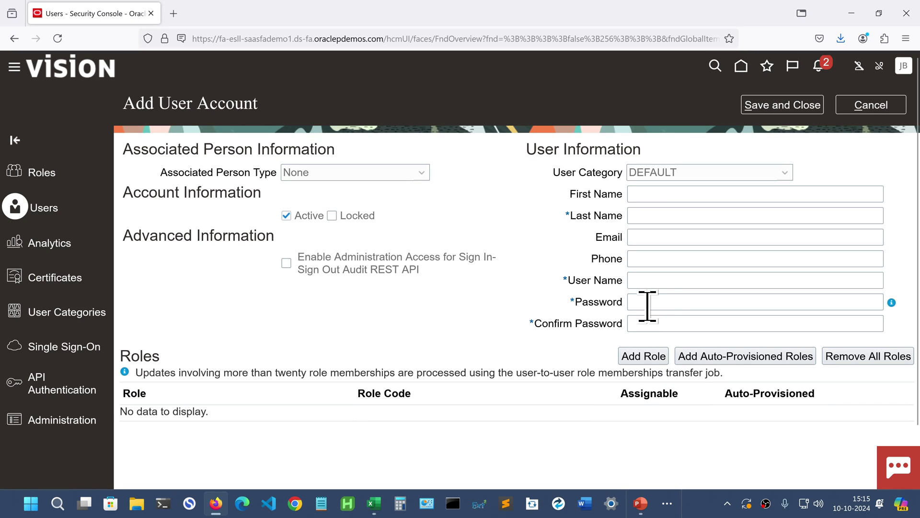
left_click(651, 197)
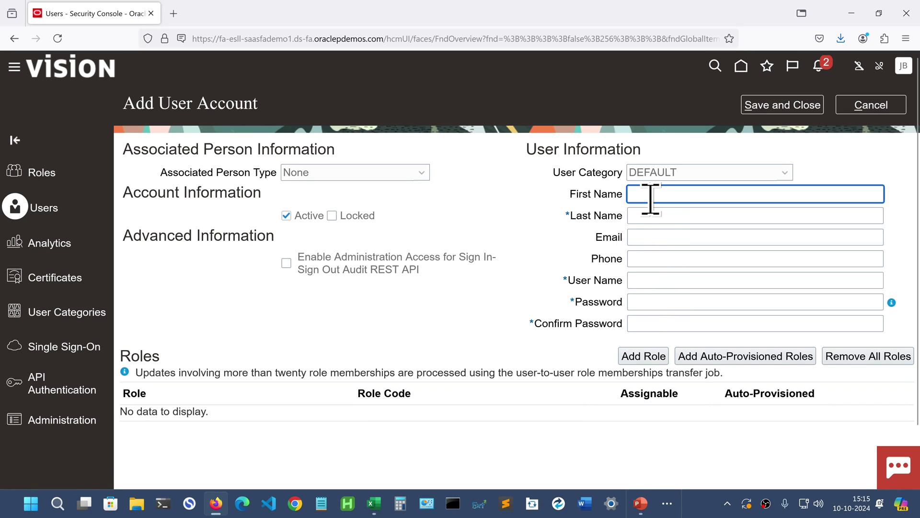
key("Tab")
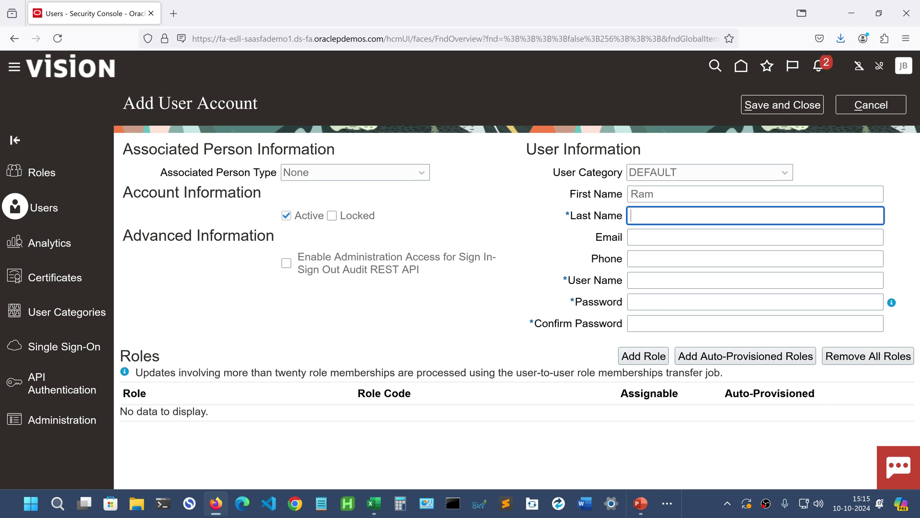
key("Tab")
key("Tab")
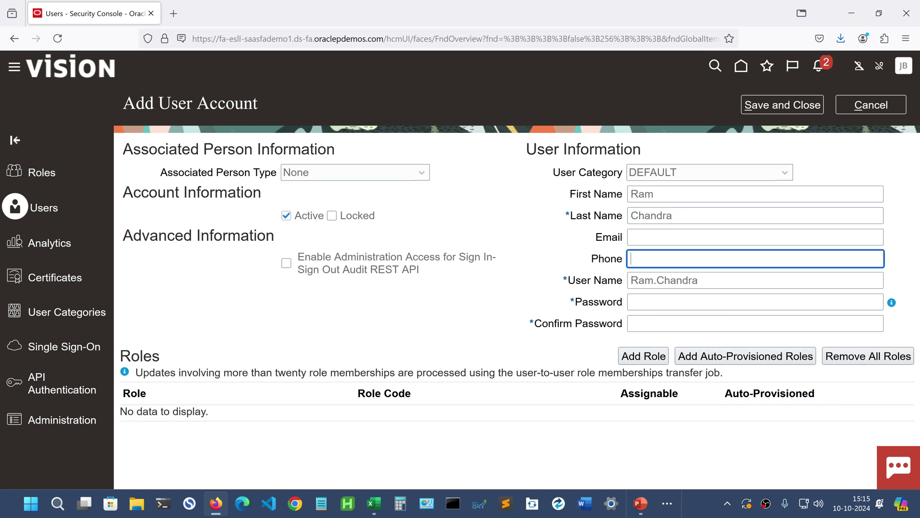
- Enter the account password and confirm it
left_click(643, 301)
type("***")
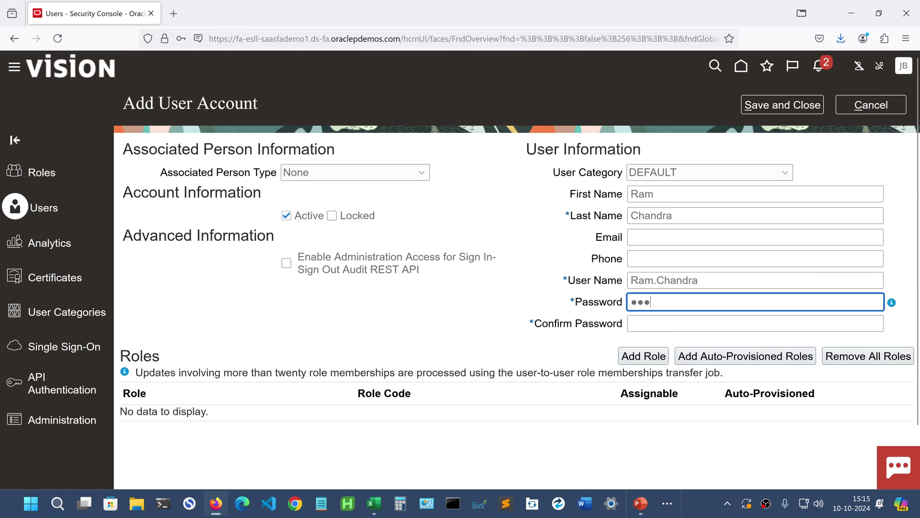
type("****")
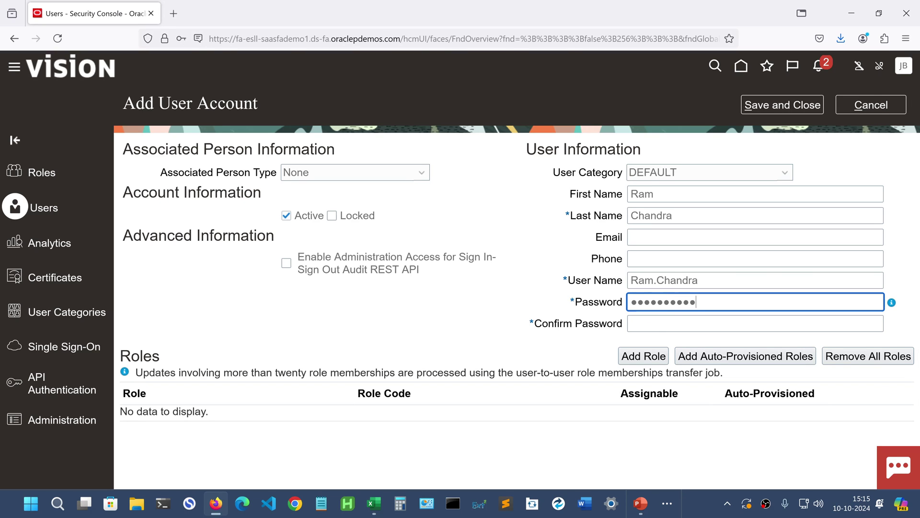
type("*")
key("Tab")
left_click(645, 321)
type("*")
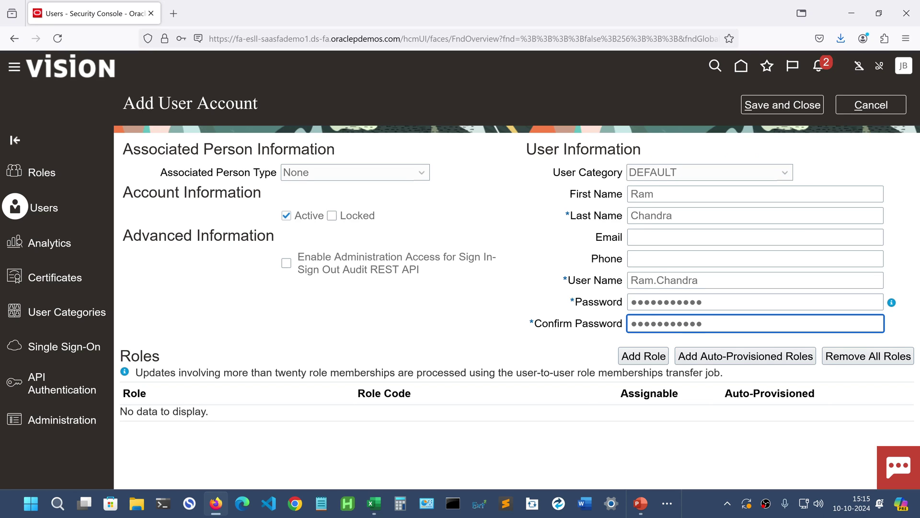
key("Tab")
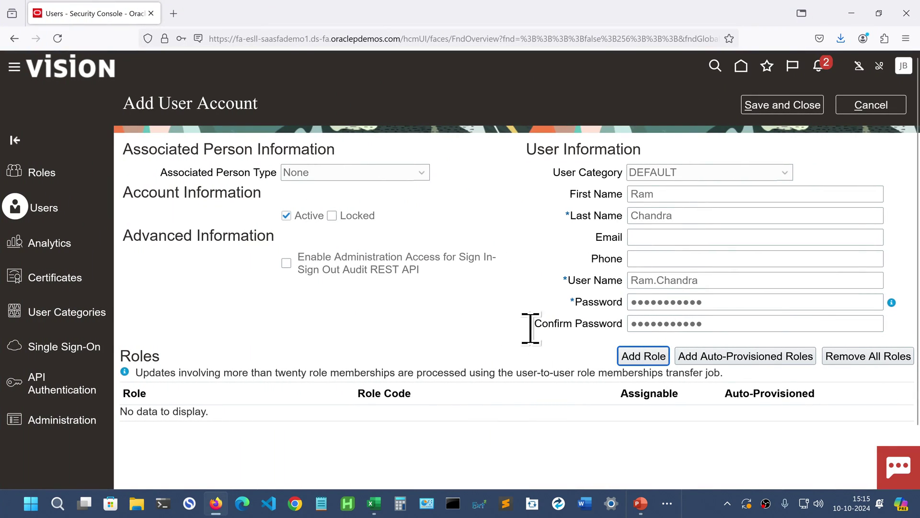
- Begin adding roles, dismissing the save-password prompt and switching the search to Users
left_click(643, 360)
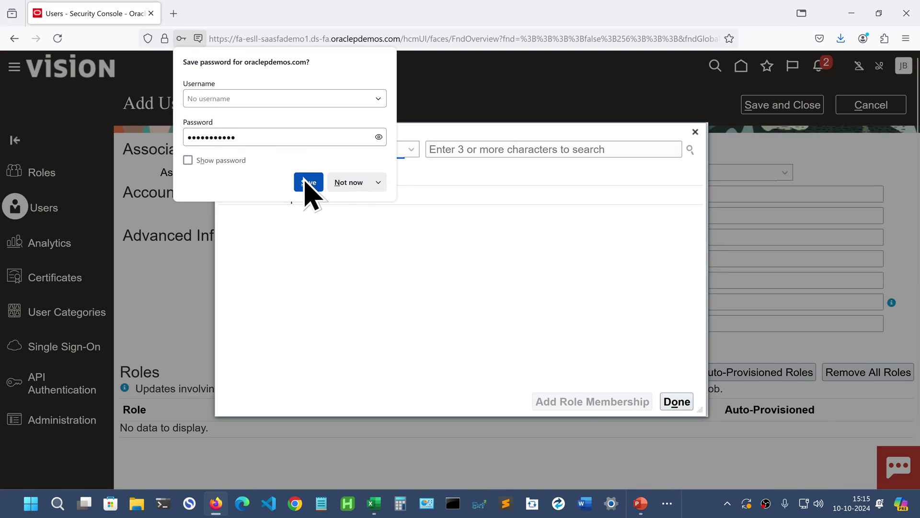
left_click(354, 186)
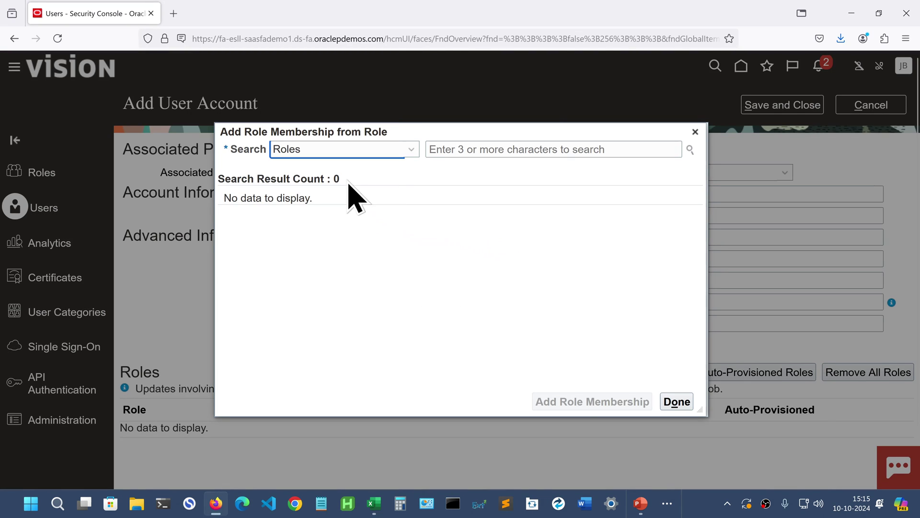
left_click(382, 152)
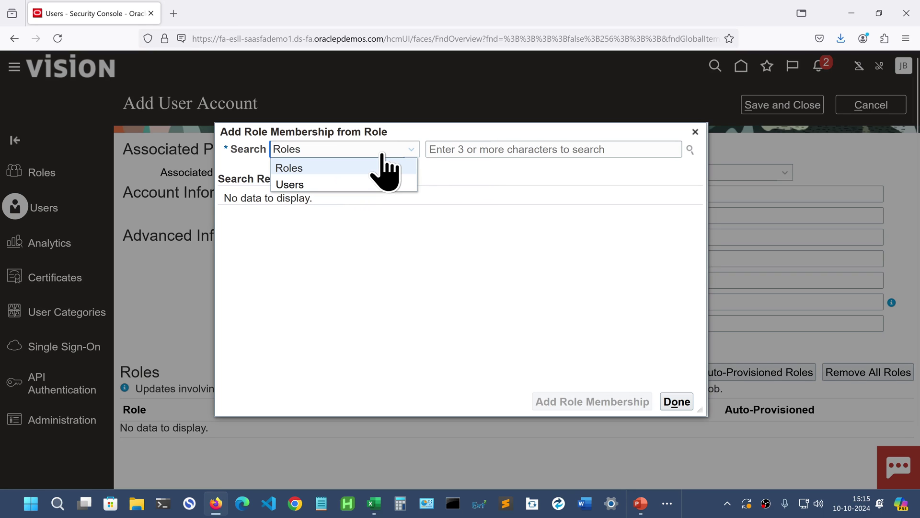
left_click(297, 186)
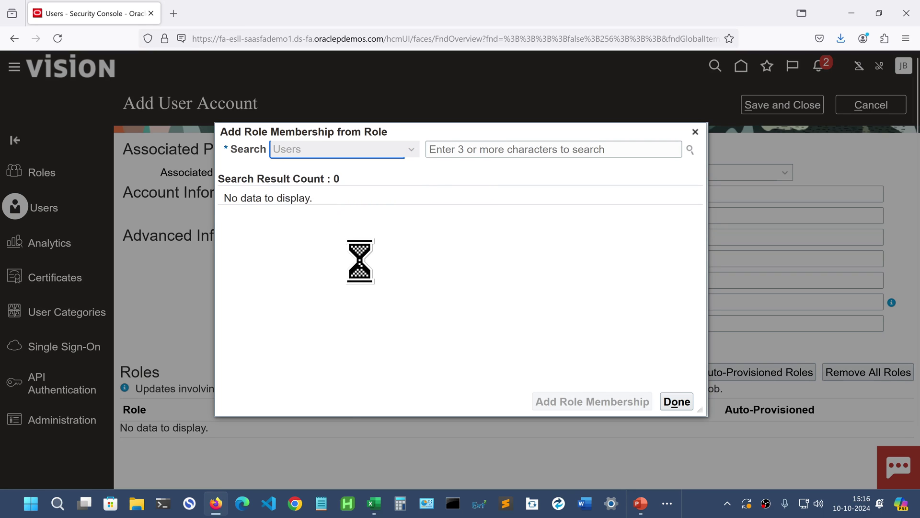
- Search for the source user and copy its 90 role memberships to the new account
left_click(614, 151)
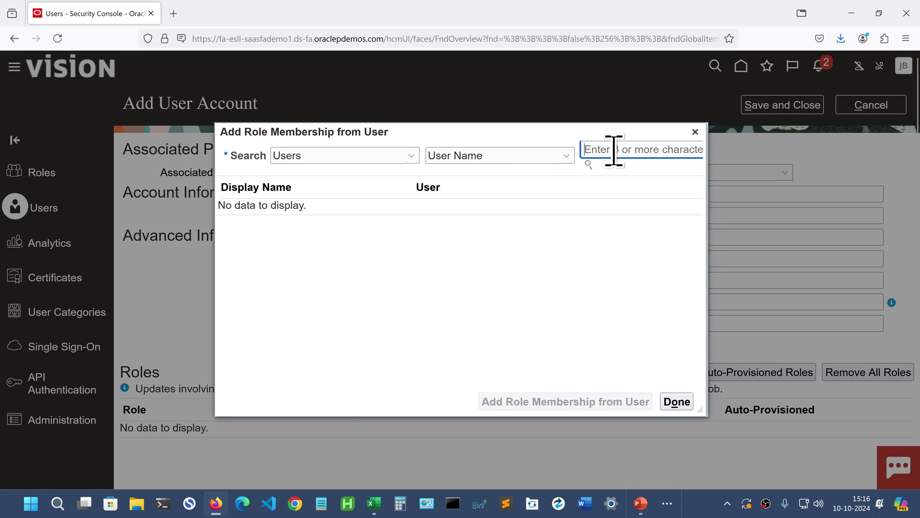
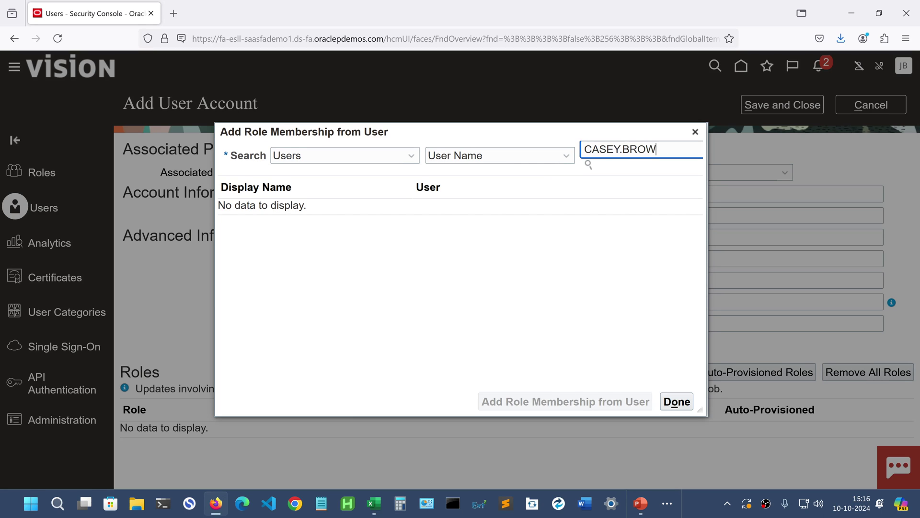
left_click(589, 164)
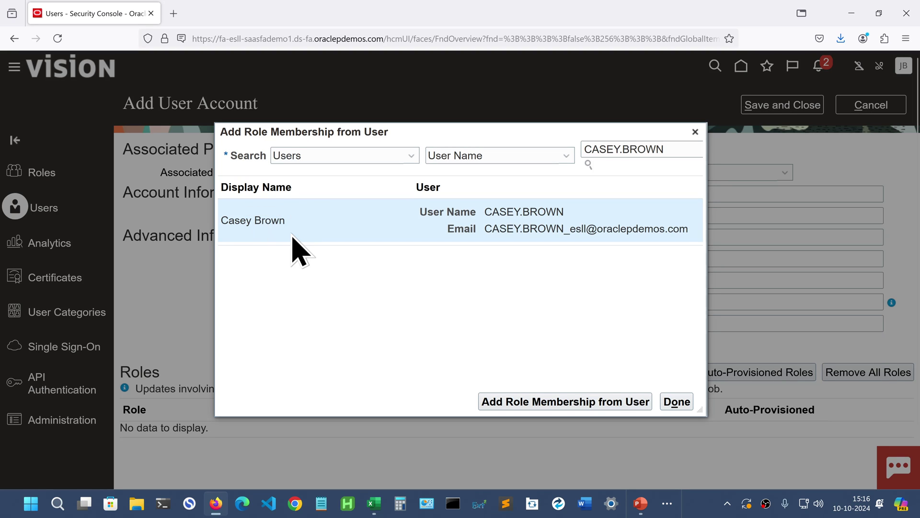
left_click(509, 407)
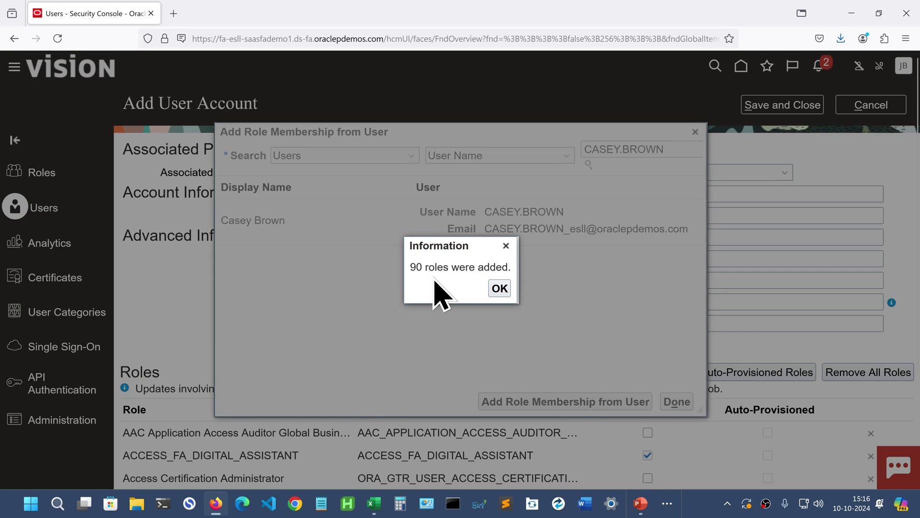
left_click(498, 289)
left_click(677, 402)
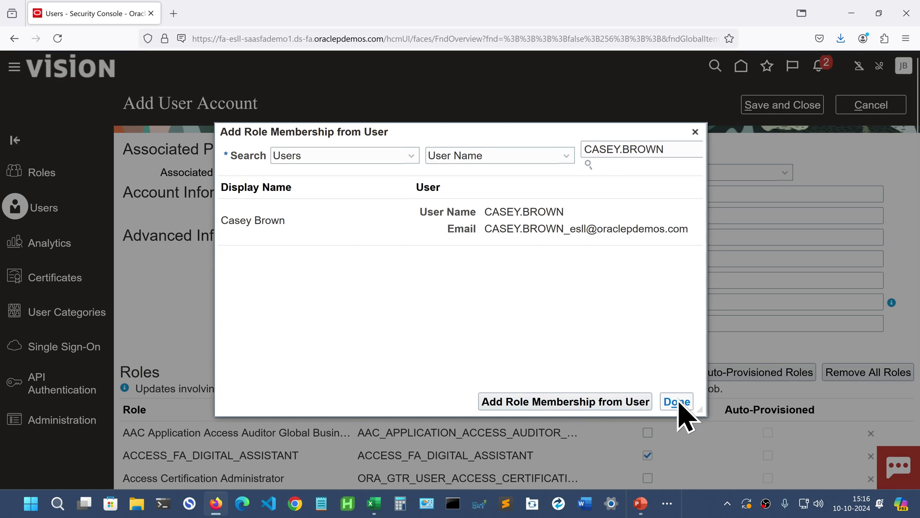
- Review the copied roles, then save and close the account and acknowledge the confirmation
scroll(384, 462, "down", 3)
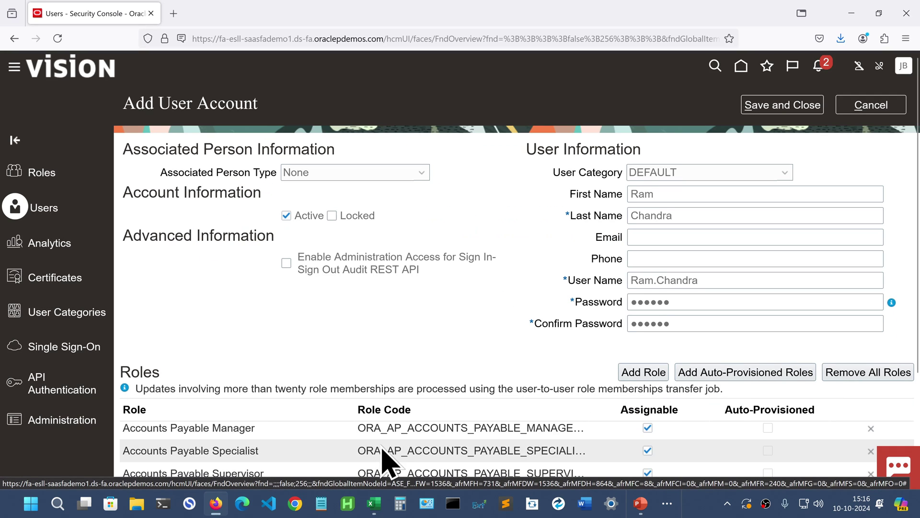
scroll(379, 444, "down", 5)
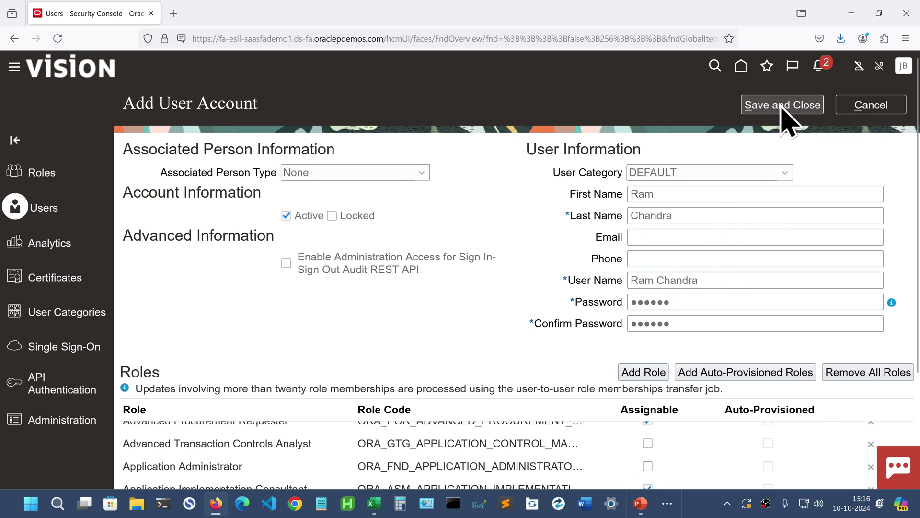
left_click(782, 106)
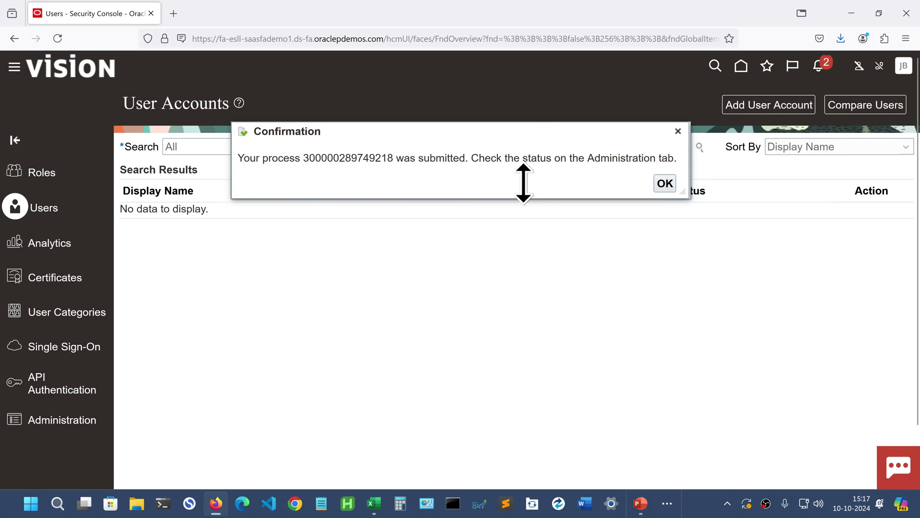
left_click(664, 188)
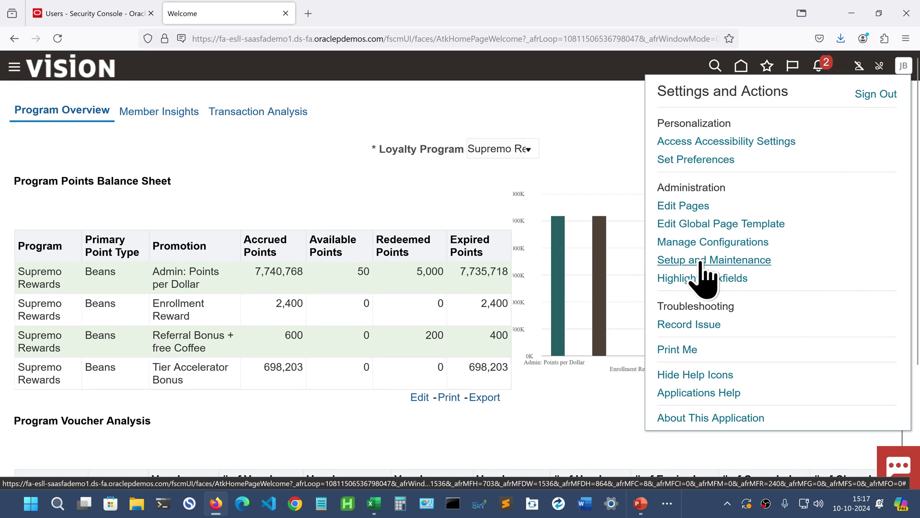
- In Setup and Maintenance, search tasks for %Mana%Data%Acc%for%User% and choose Manage Data Access for Users
left_click(699, 260)
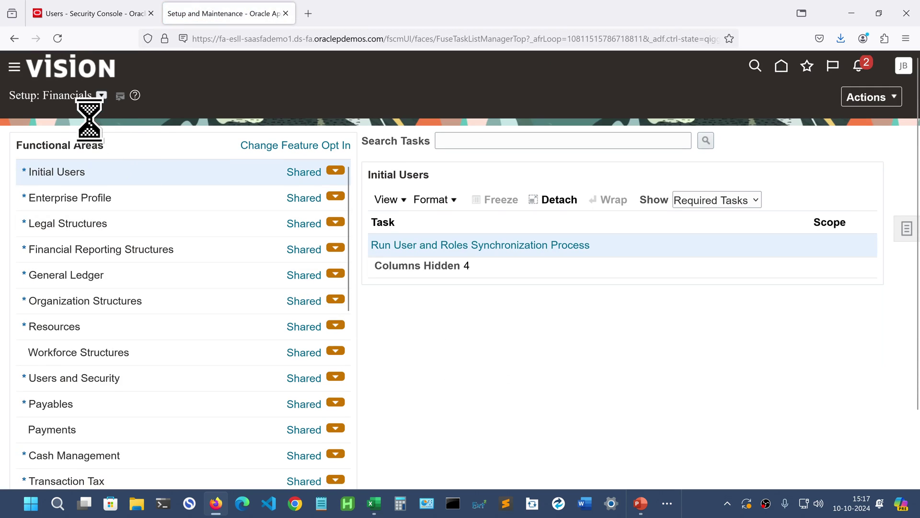
left_click(456, 139)
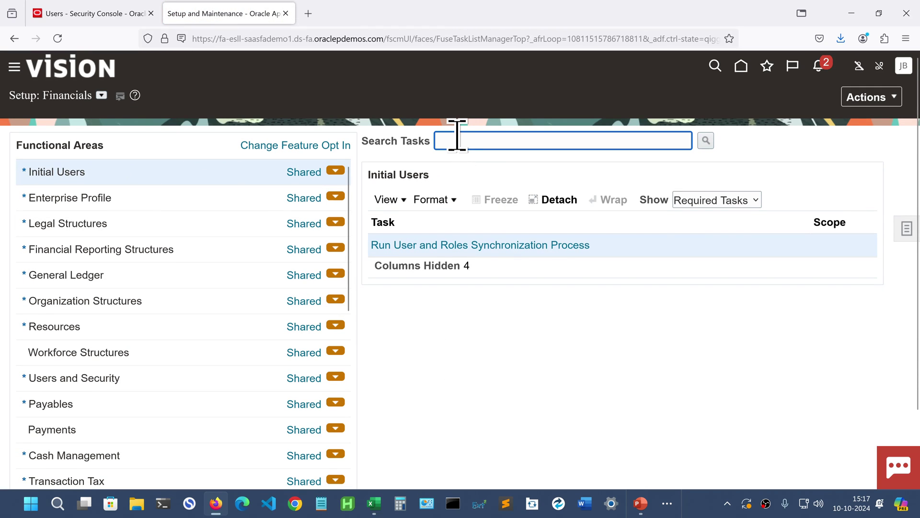
type("%Mana%")
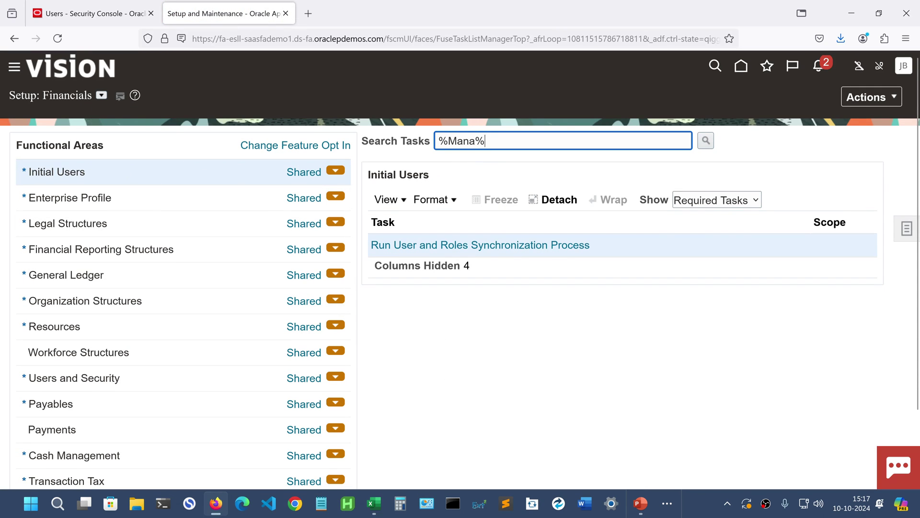
type("Data%Acc")
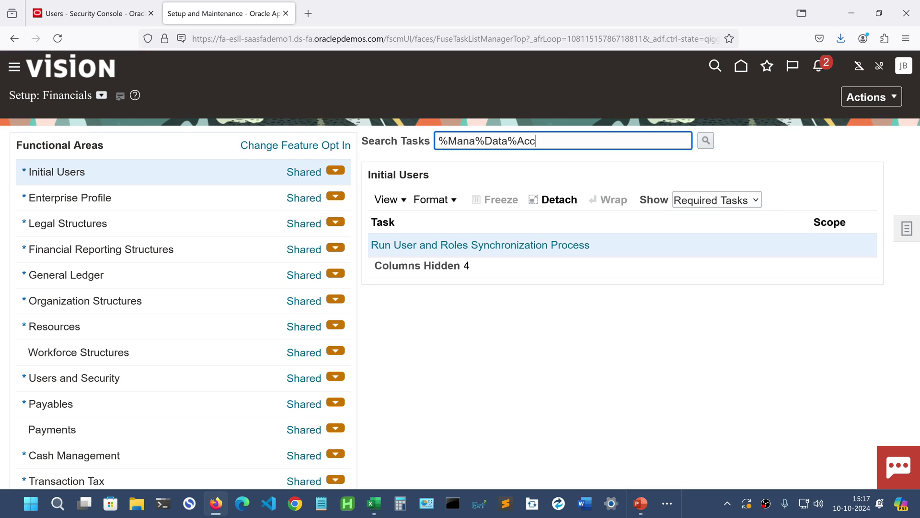
type("%for%User%")
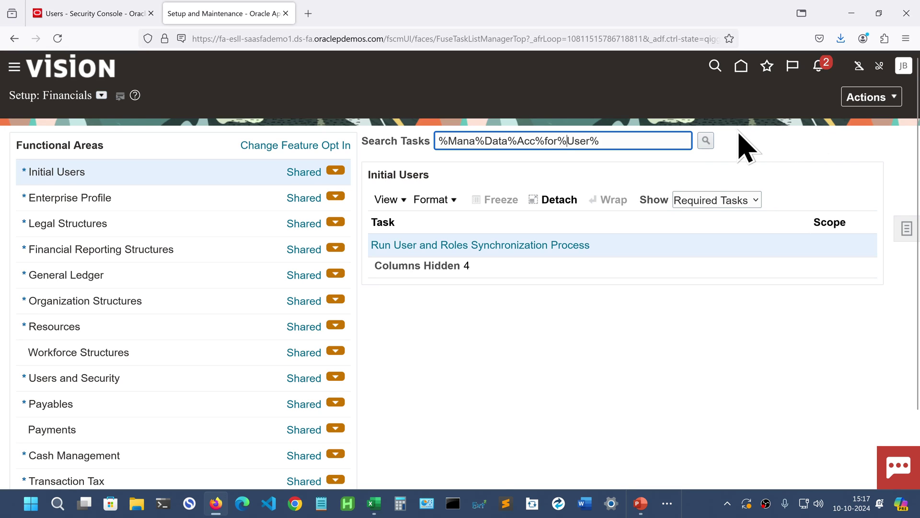
left_click(706, 141)
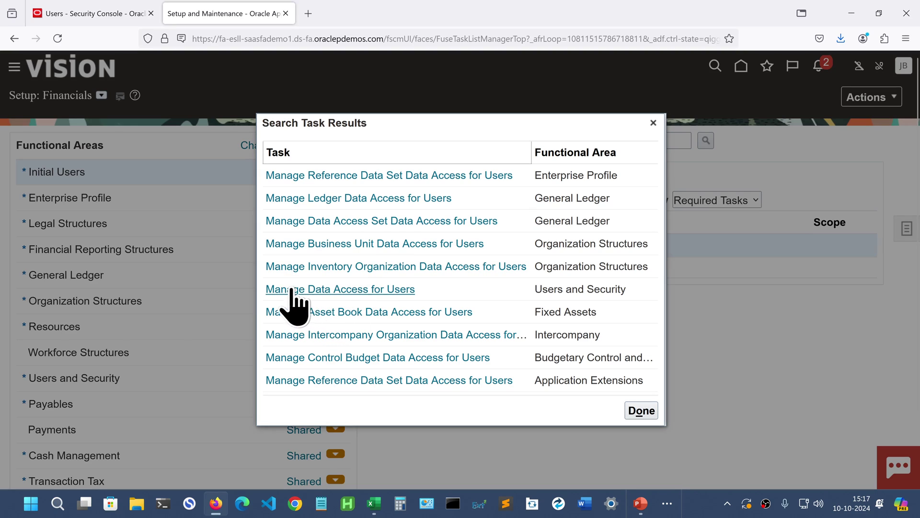
left_click(387, 291)
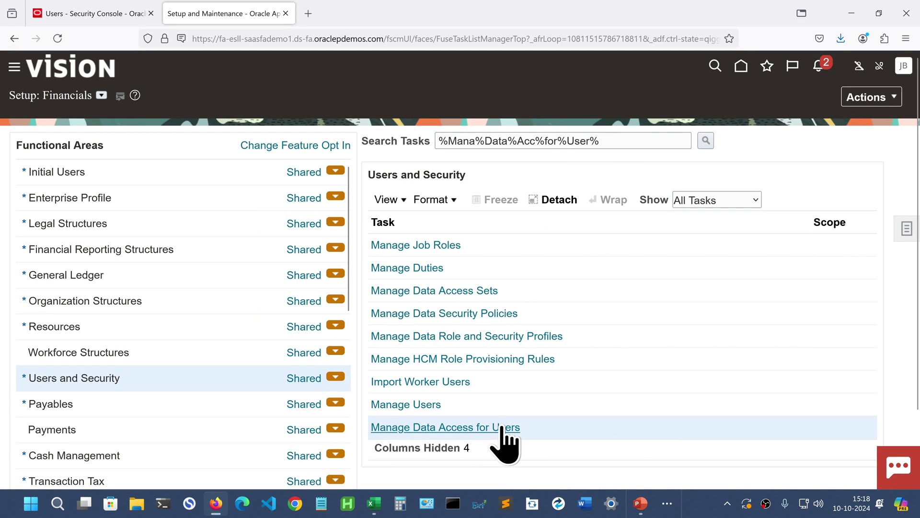
- Search Users with Data Access for the new user's name, which returns no data access
left_click(498, 426)
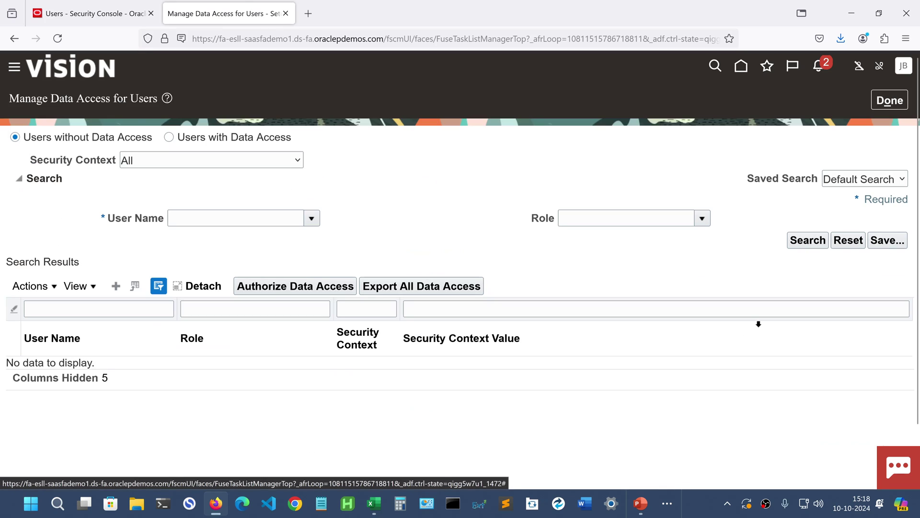
left_click(169, 137)
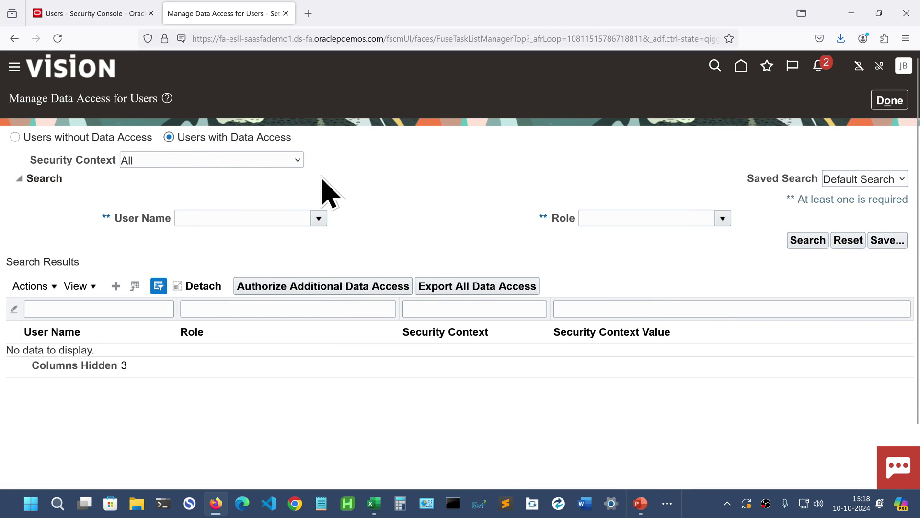
left_click(245, 221)
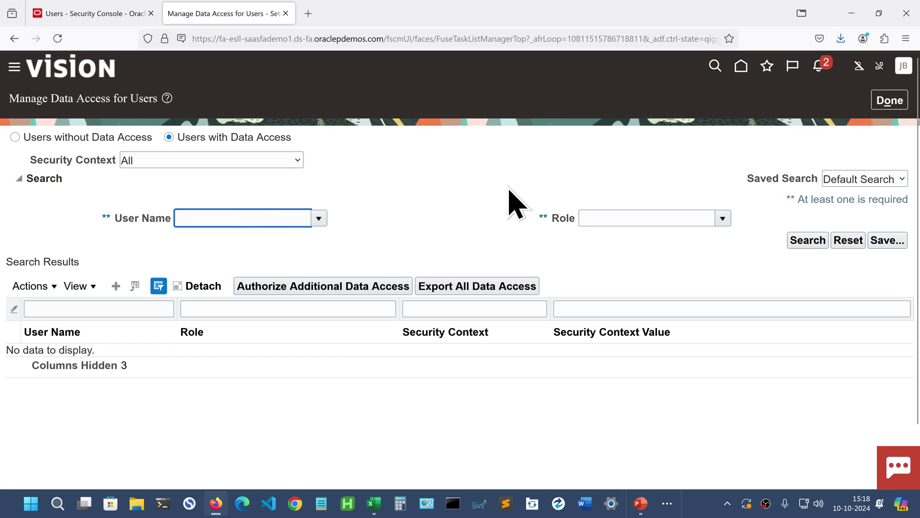
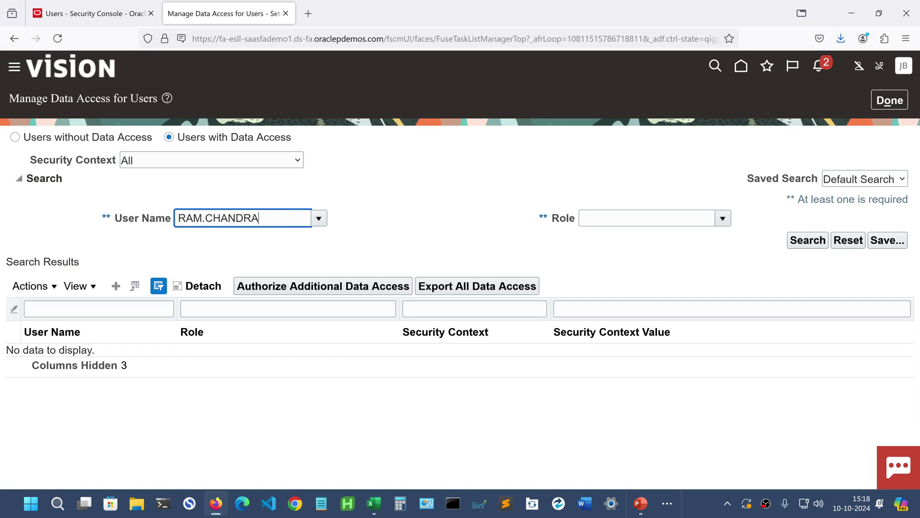
key("Tab")
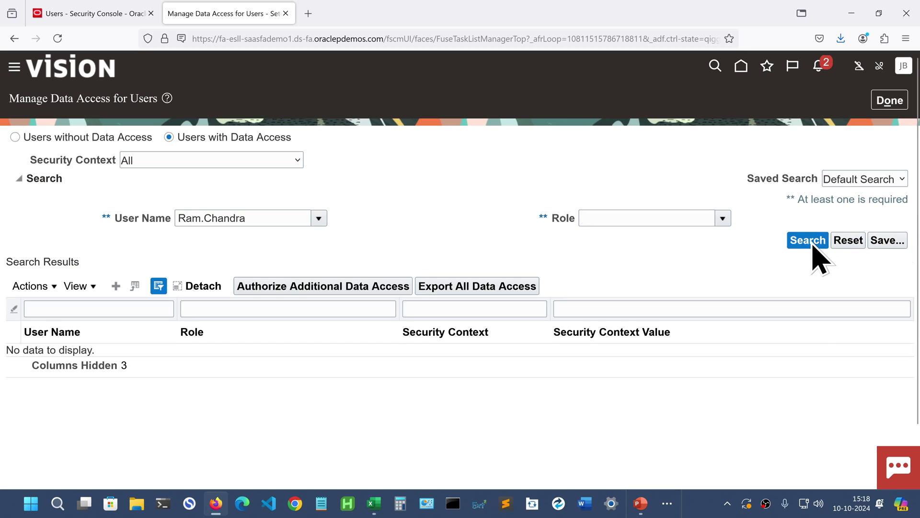
left_click(814, 242)
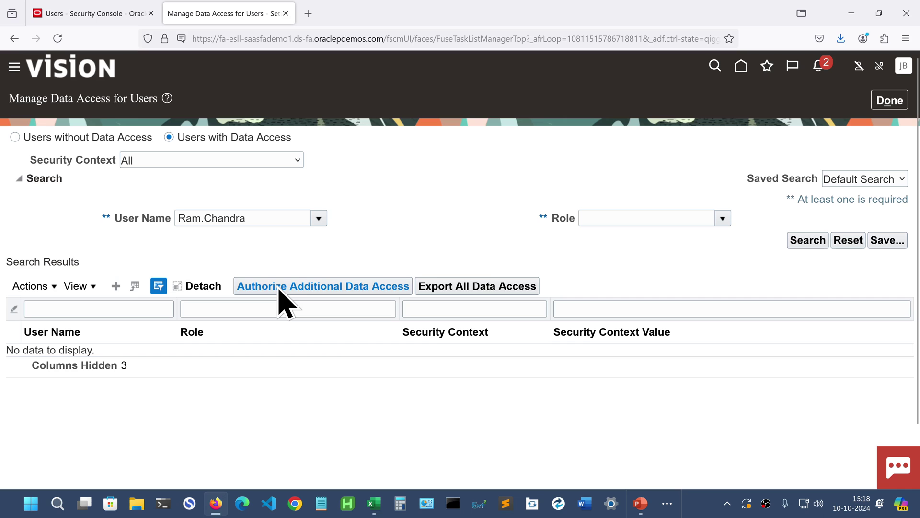
- Download the data access upload template and open it in Excel with editing enabled
left_click(279, 287)
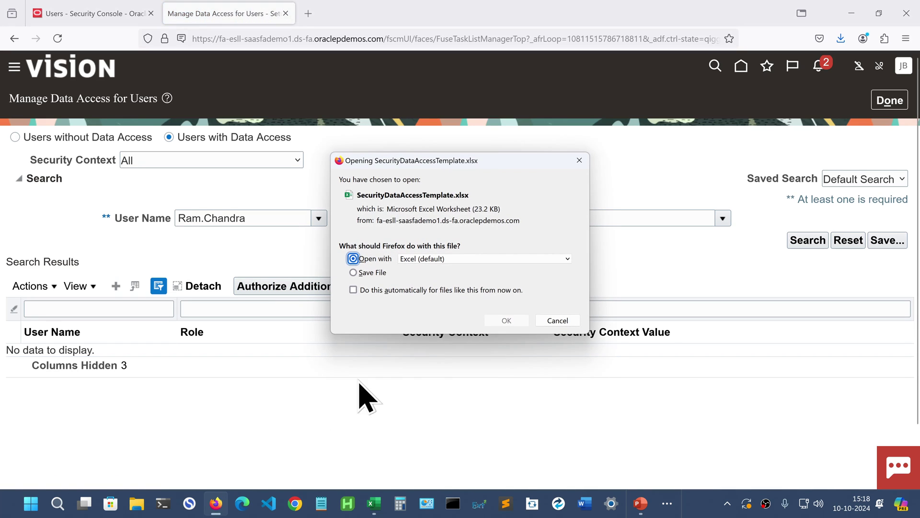
left_click(506, 321)
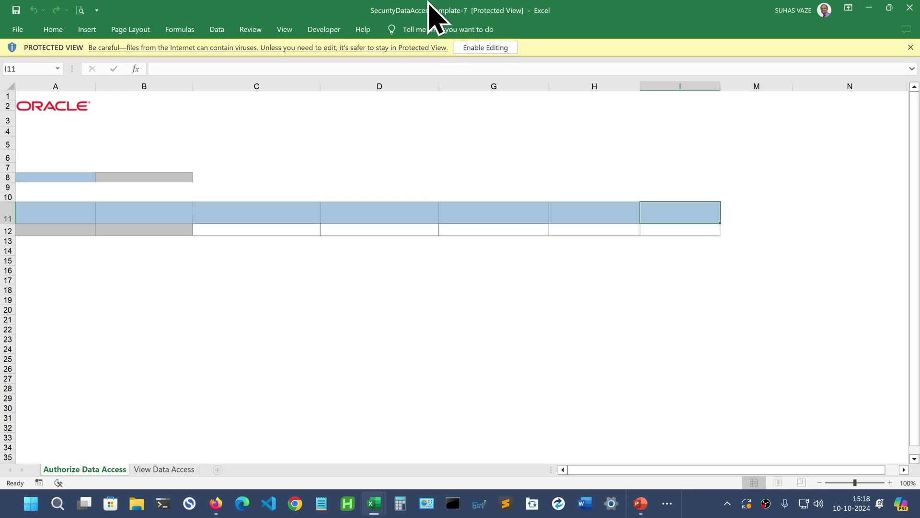
left_click(484, 47)
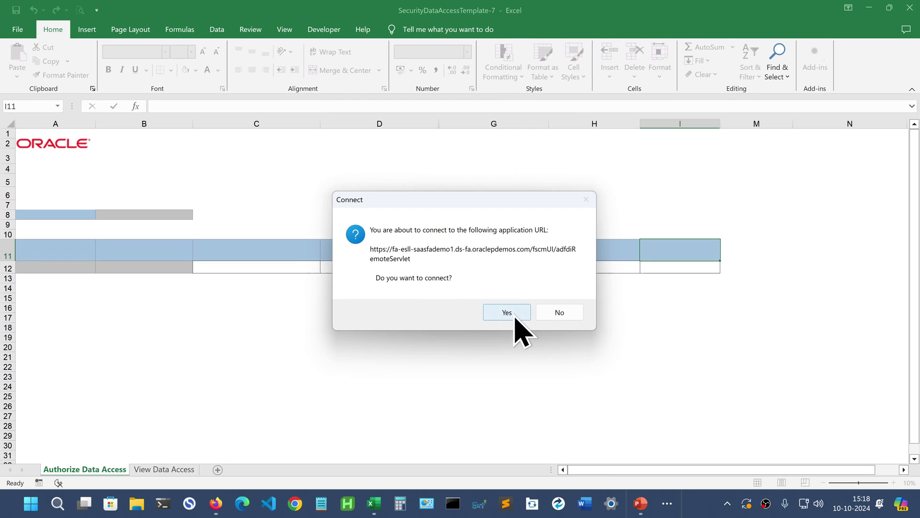
- Accept the Oracle server connection and fill in the login user ID and password
left_click(509, 311)
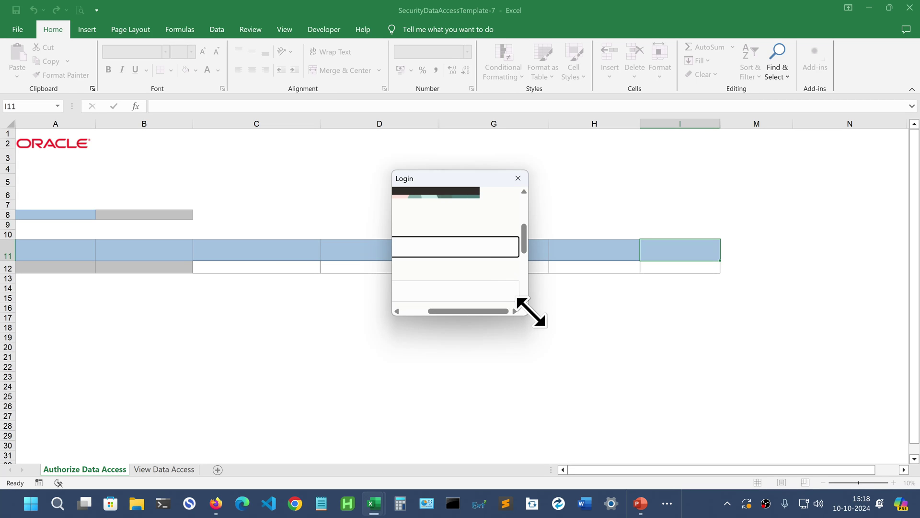
left_click_drag(528, 316, 754, 426)
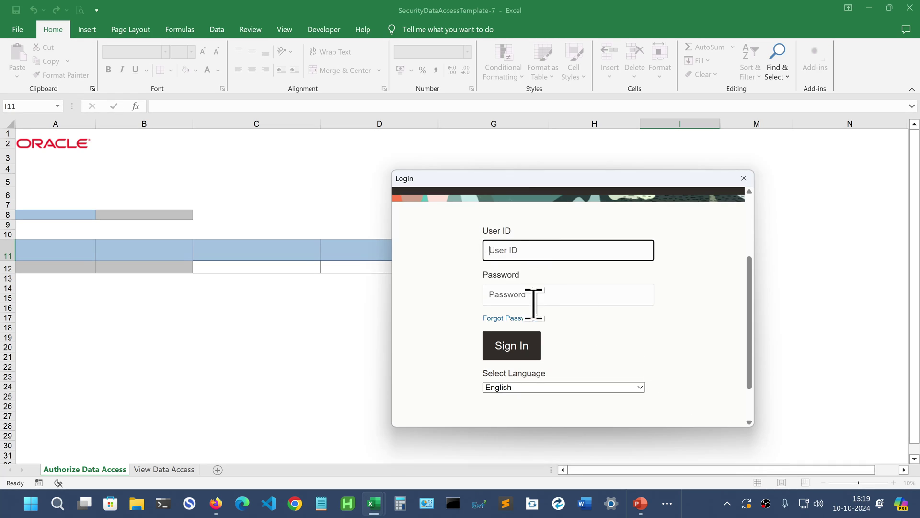
left_click(604, 294)
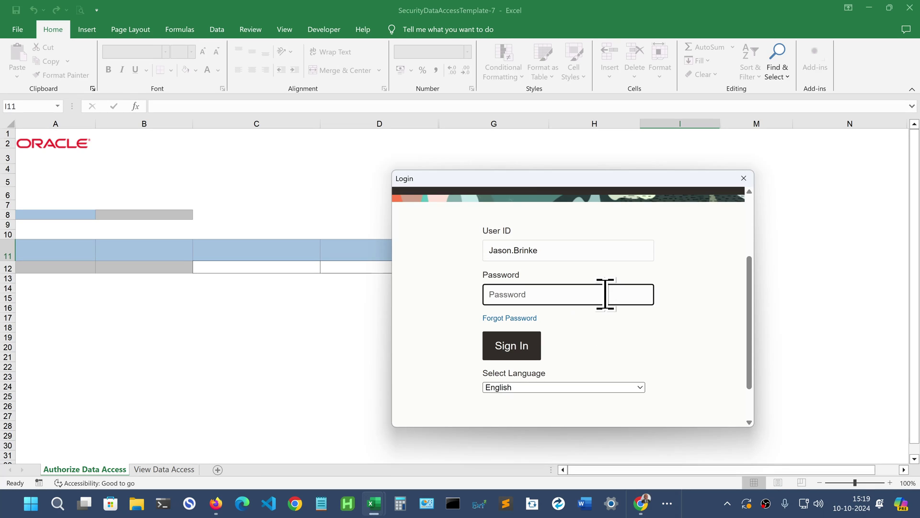
key("ctrl+v")
- Sign in to the Oracle server and dismiss the data retrieval error
left_click(519, 350)
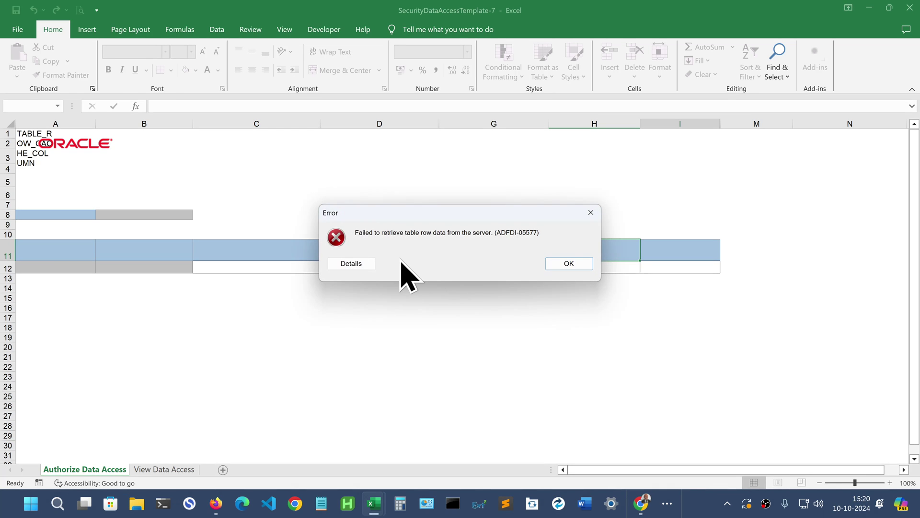
left_click(570, 265)
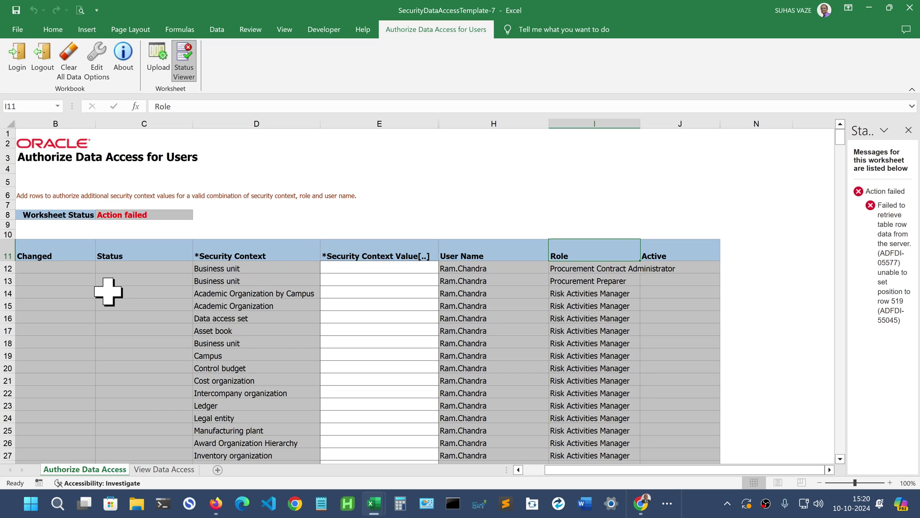
- In My Data Access, fill the new user's name through F5:F9 and copy block B5:G9
mouse_move(382, 509)
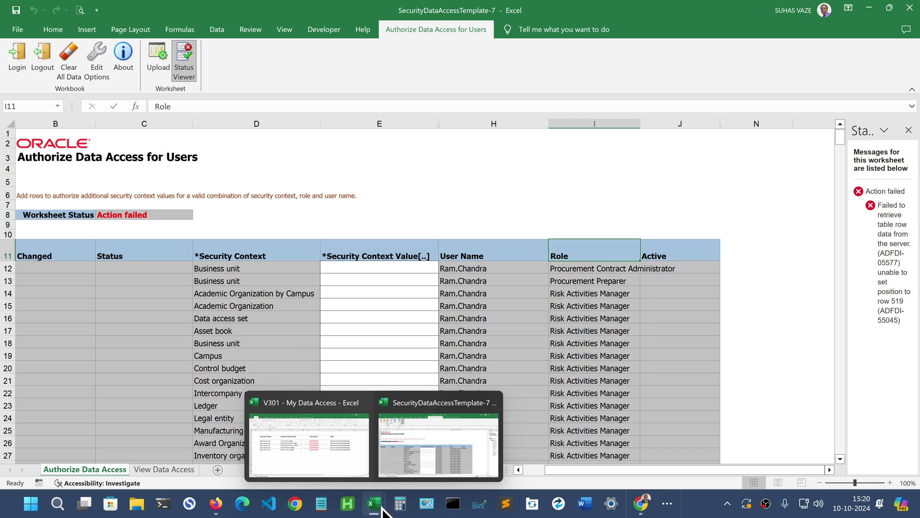
left_click(322, 479)
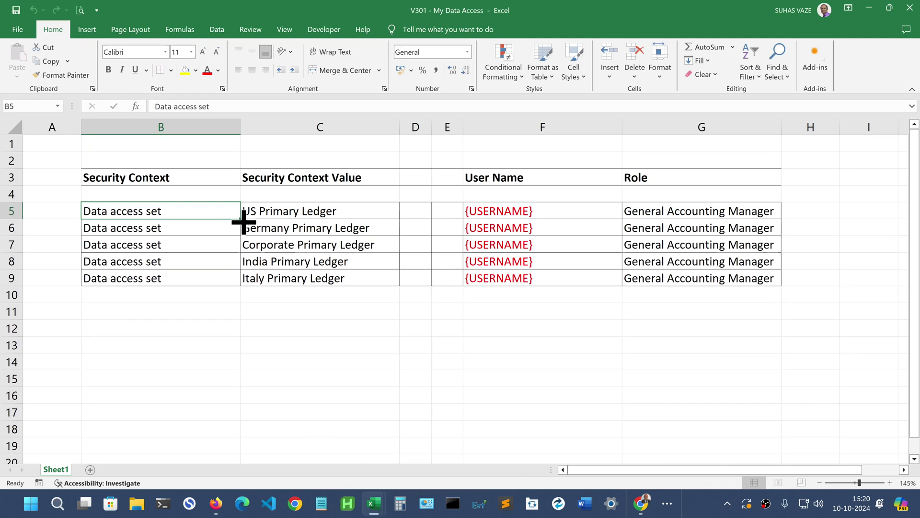
left_click_drag(148, 208, 548, 275)
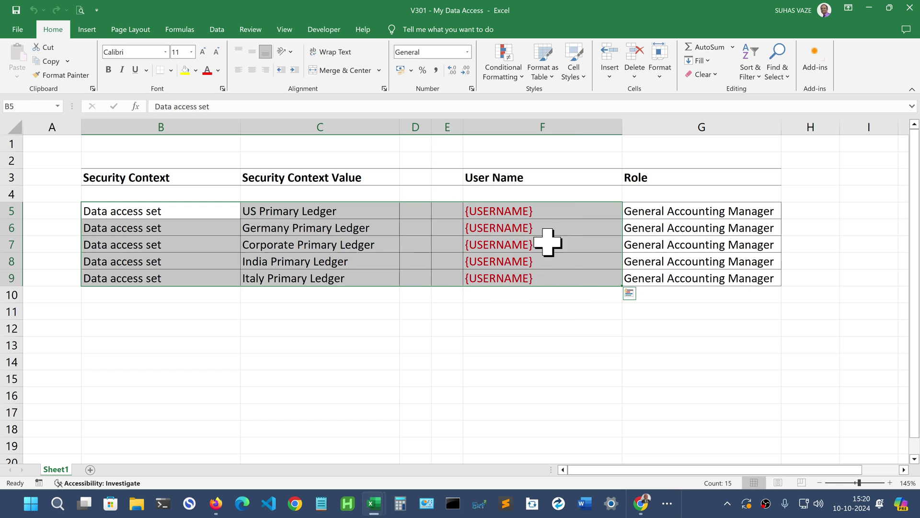
left_click(534, 206)
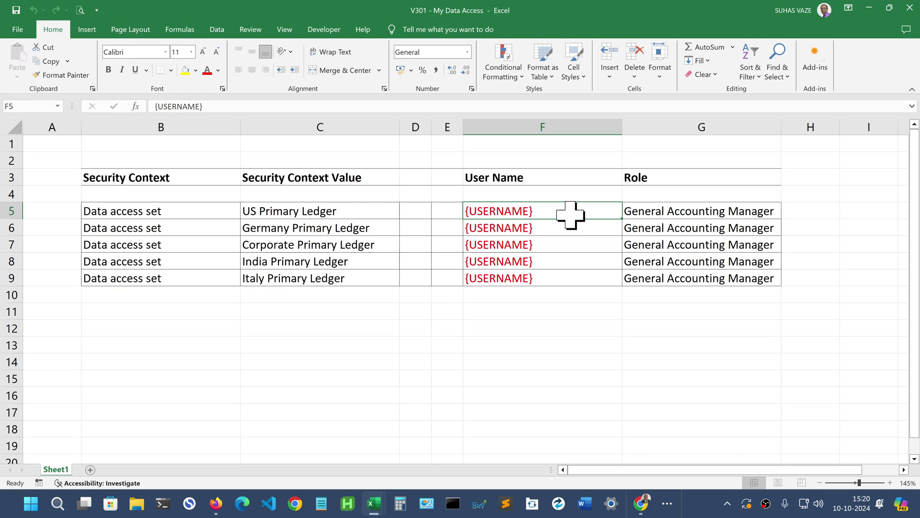
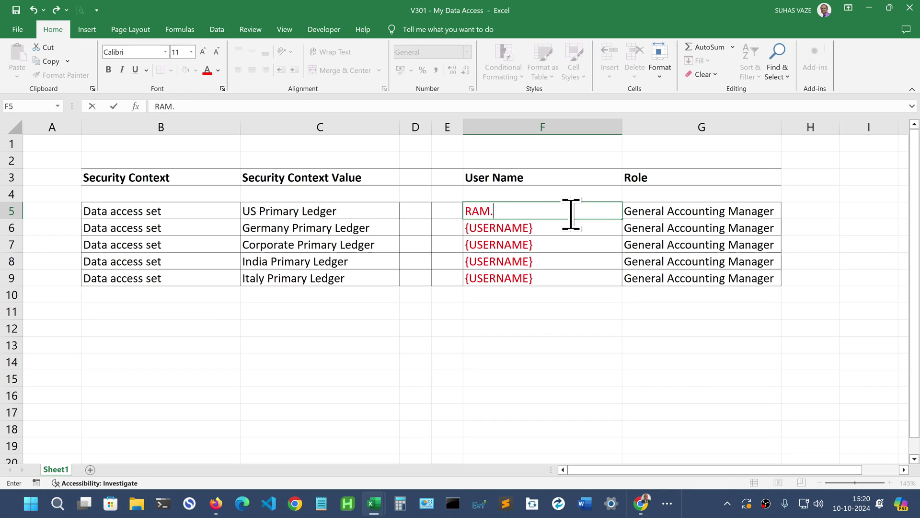
key("Return")
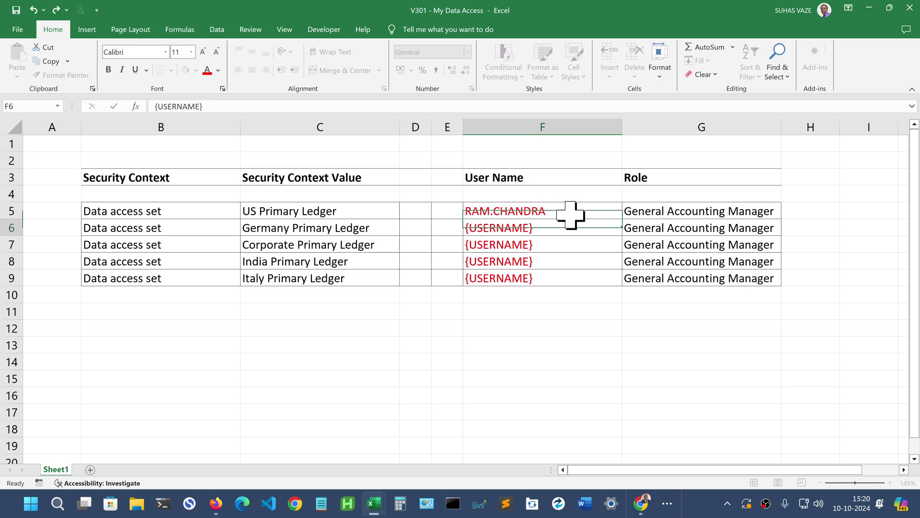
left_click(571, 213)
key("shift+Down")
key("shift+Down")
key("shift+Down")
key("shift+Down")
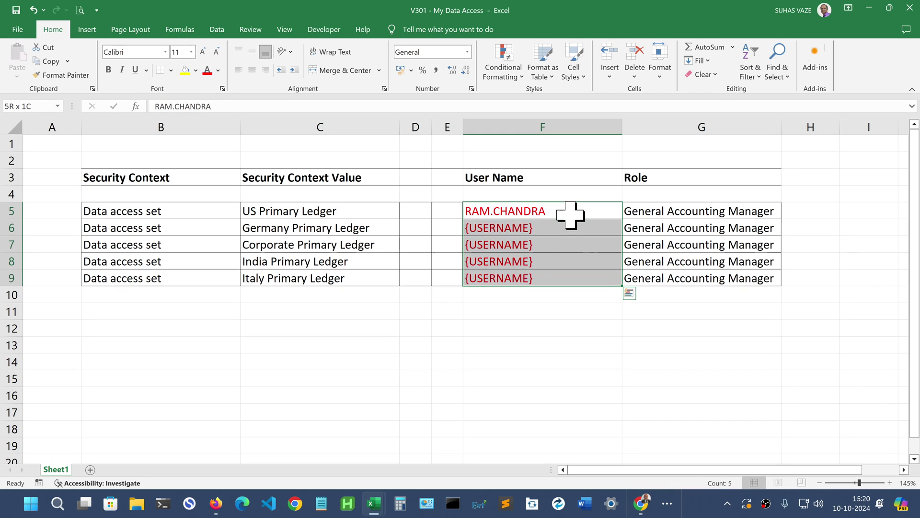
key("ctrl+d")
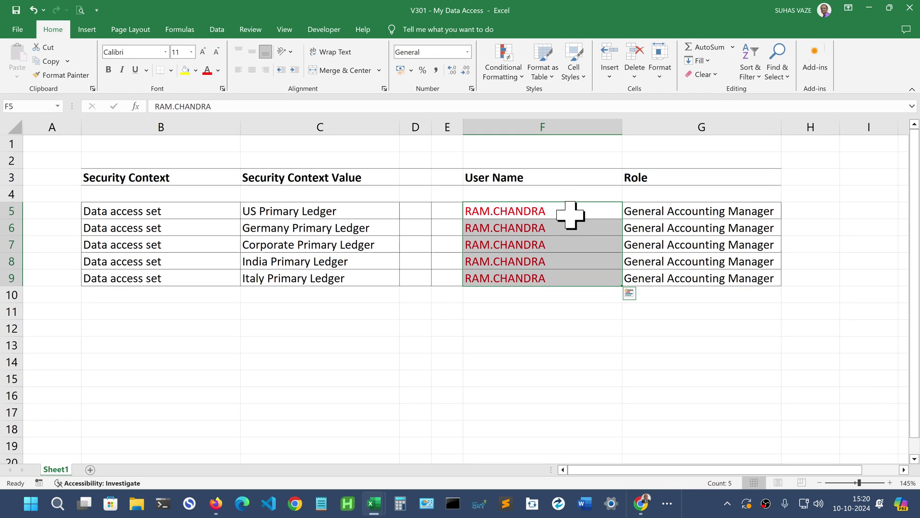
left_click_drag(158, 210, 643, 277)
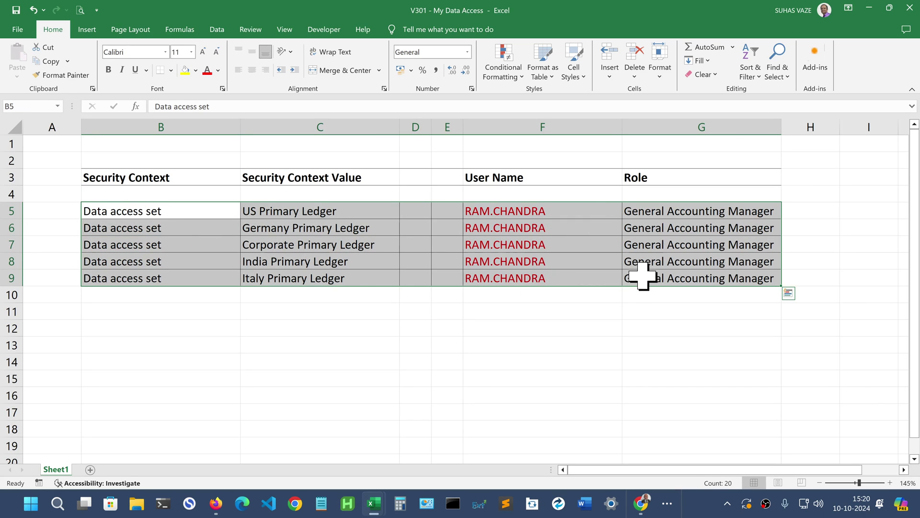
key("ctrl+c")
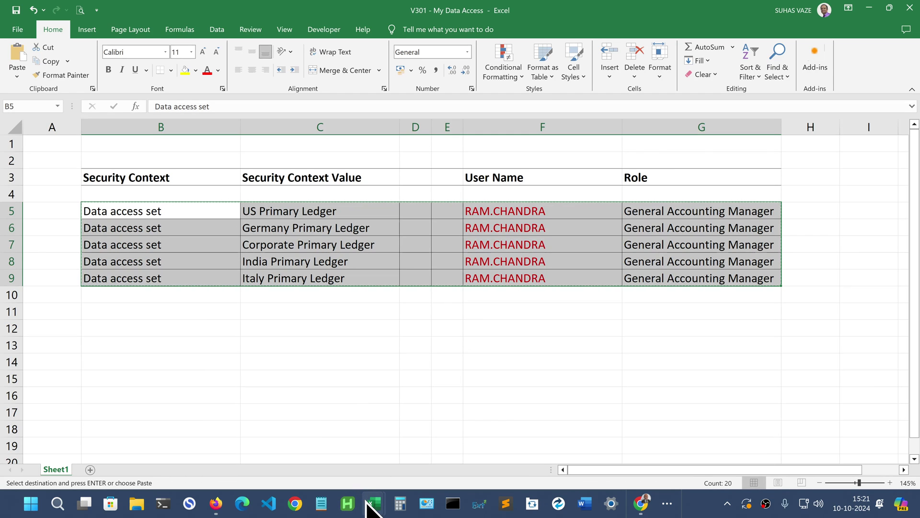
- Insert five blank rows at row 13 of the SecurityDataAccessTemplate-7 workbook
mouse_move(370, 503)
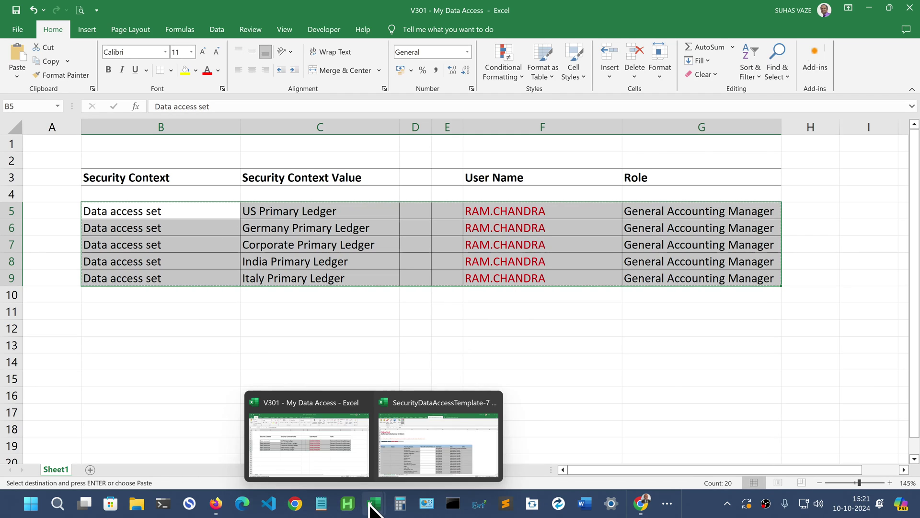
left_click(428, 472)
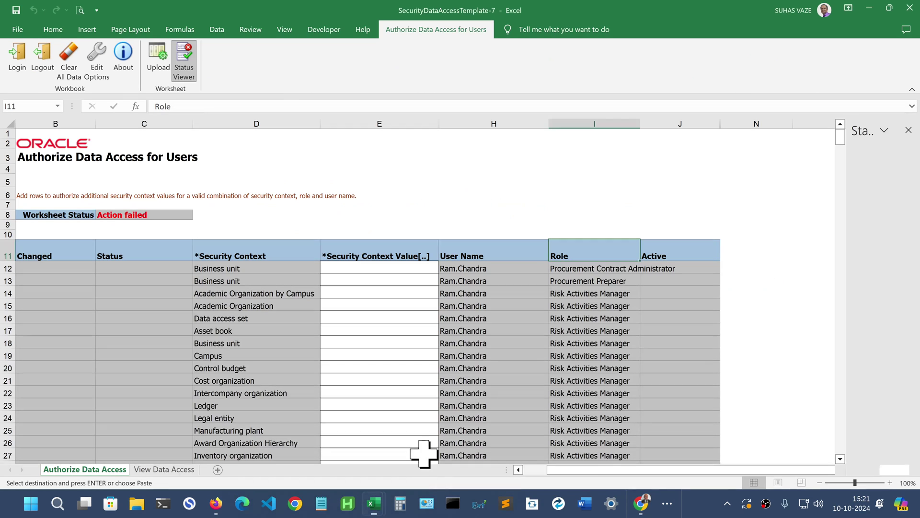
left_click(12, 280)
left_click_drag(12, 280, 12, 338)
right_click(7, 309)
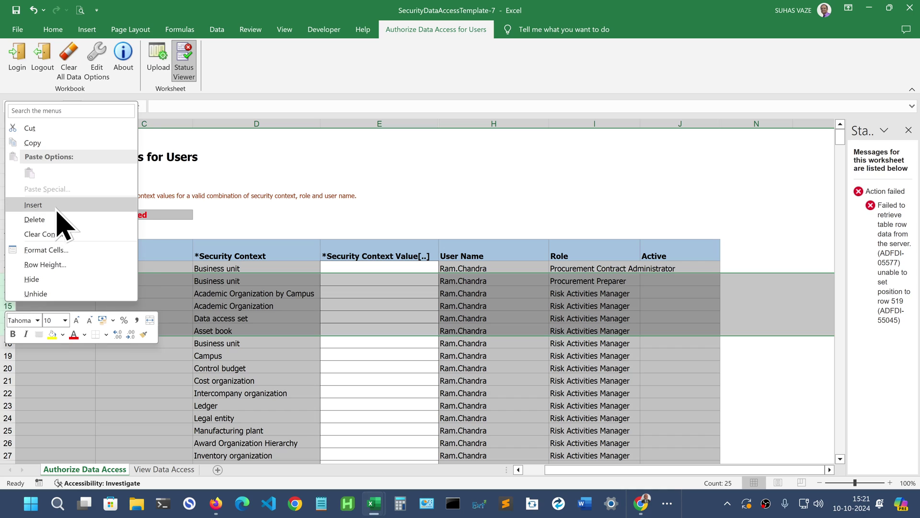
left_click(33, 205)
- Paste the five copied ledger rows into the template starting at D13
left_click(242, 280)
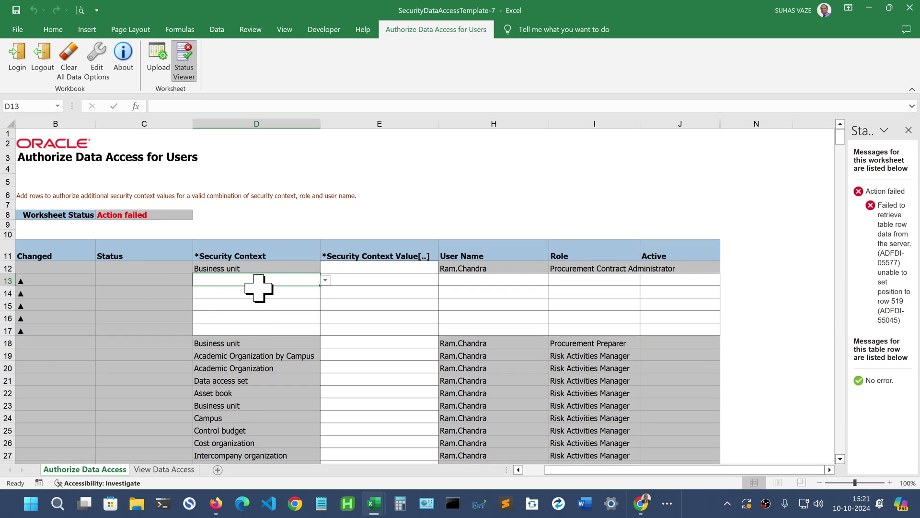
mouse_move(374, 506)
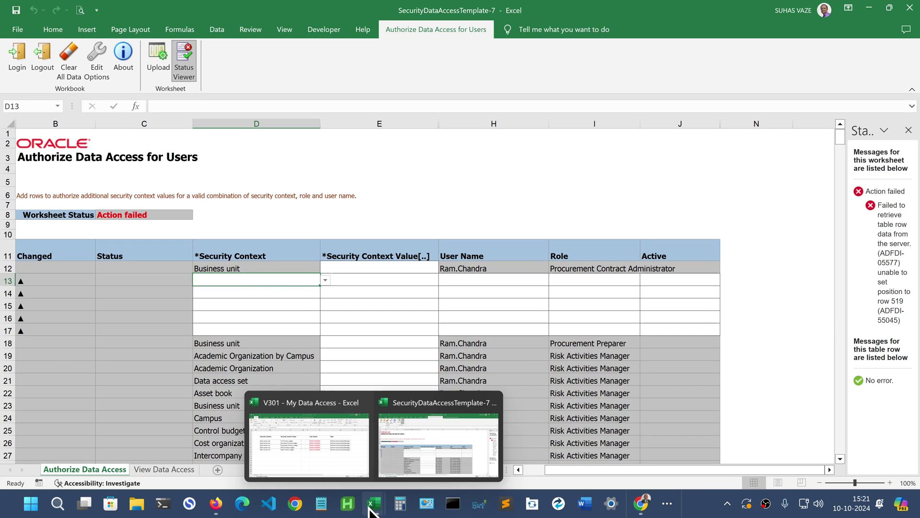
left_click(309, 458)
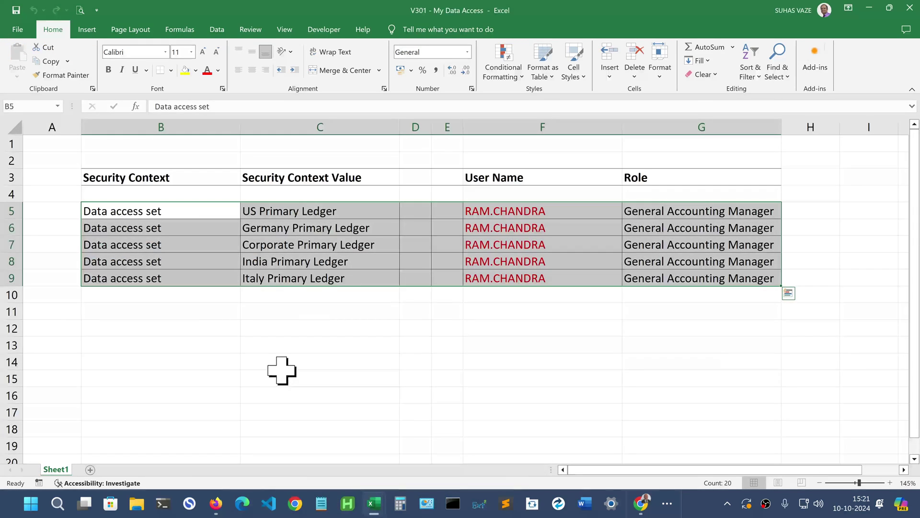
mouse_move(381, 499)
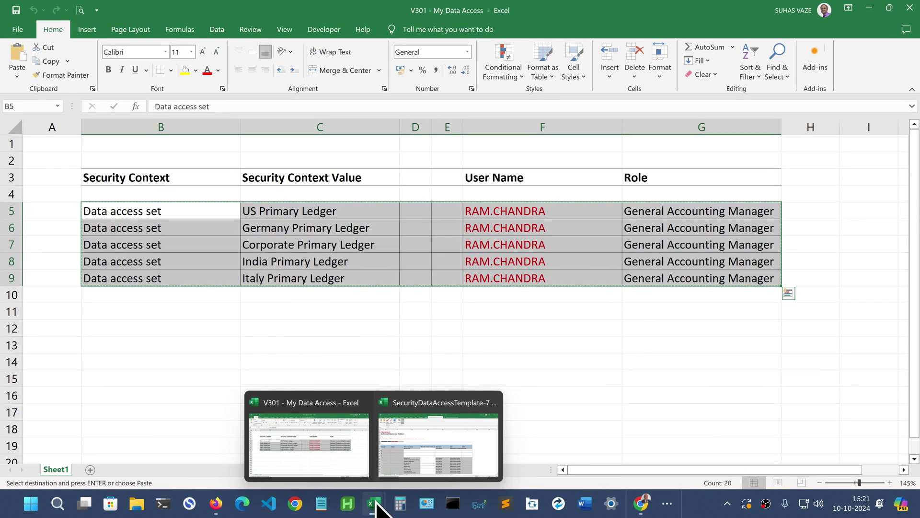
left_click(427, 453)
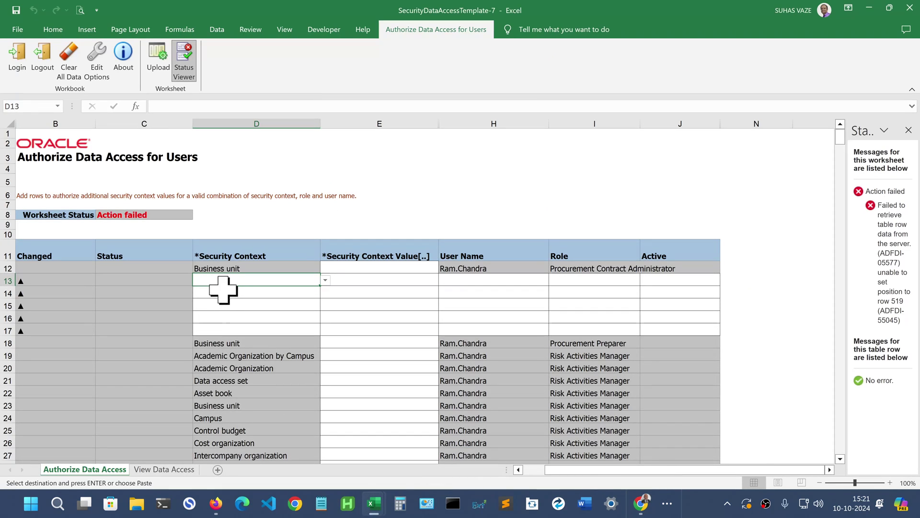
key("ctrl+v")
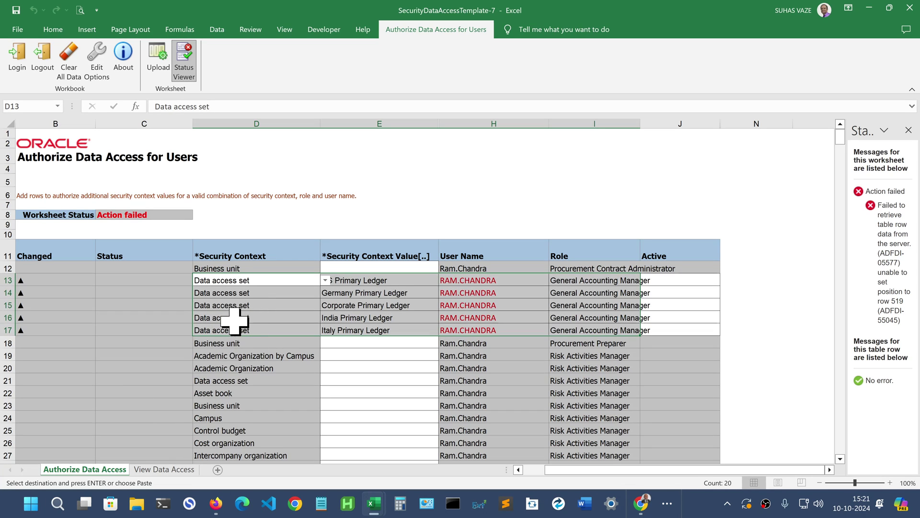
- Upload template rows 13–17 to Oracle; each returns 'Row inserted successfully' with no errors
left_click(365, 282)
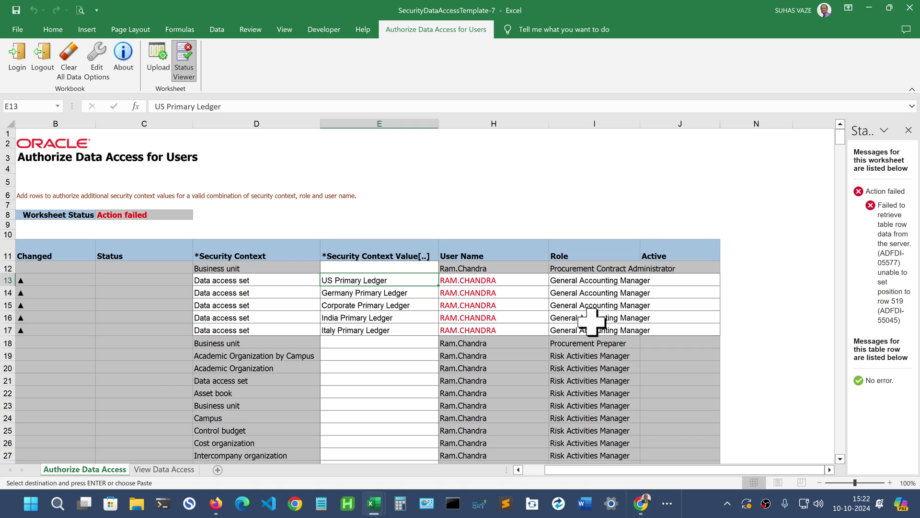
left_click(159, 65)
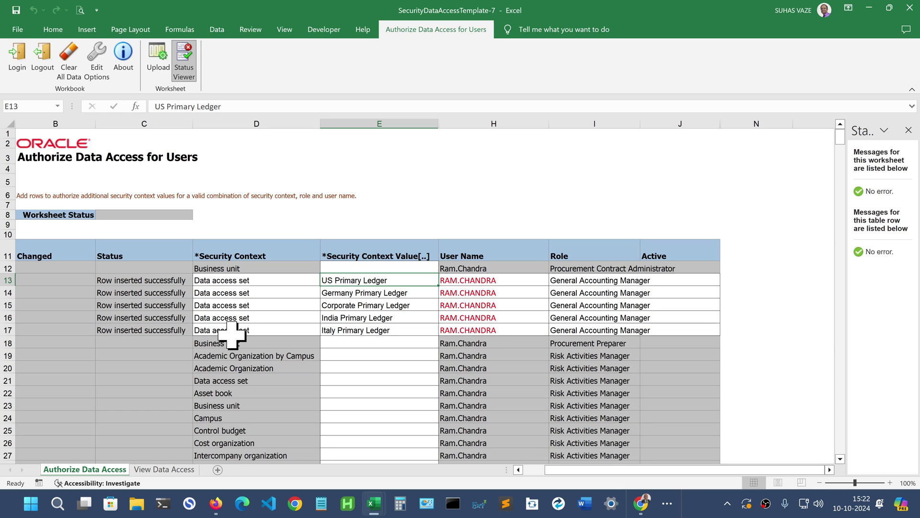
- Search Manage Data Access for Users for the new user's General Accounting Manager primary ledger assignments
key("ctrl+super+Right")
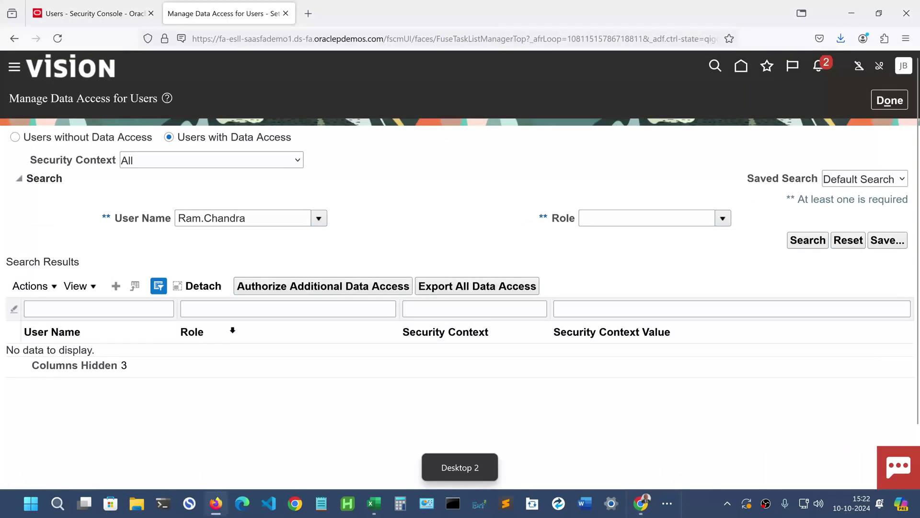
left_click(809, 243)
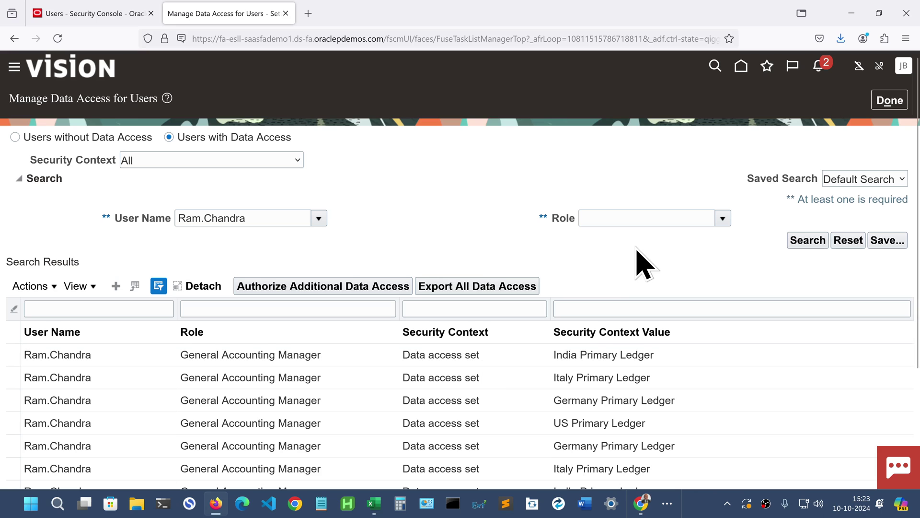
- Close Manage Data Access for Users and open a third browser tab on the Oracle Welcome page
left_click(891, 103)
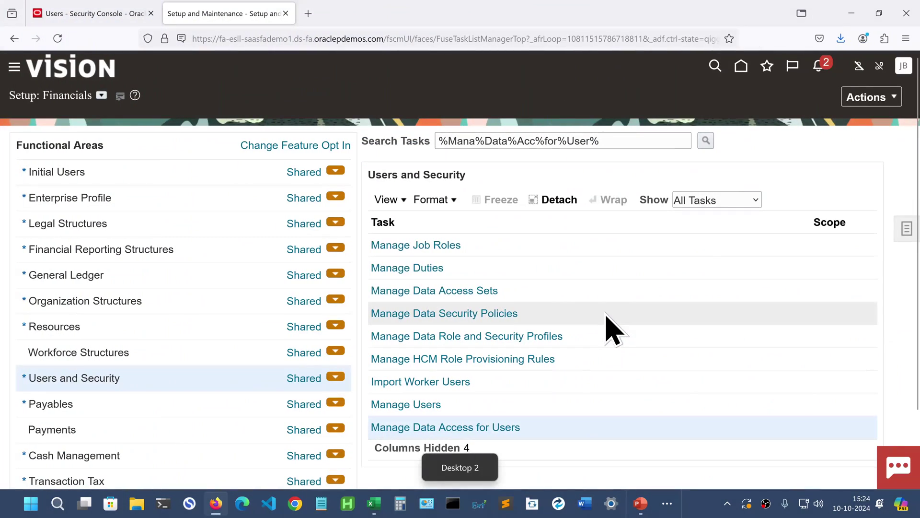
left_click(308, 14)
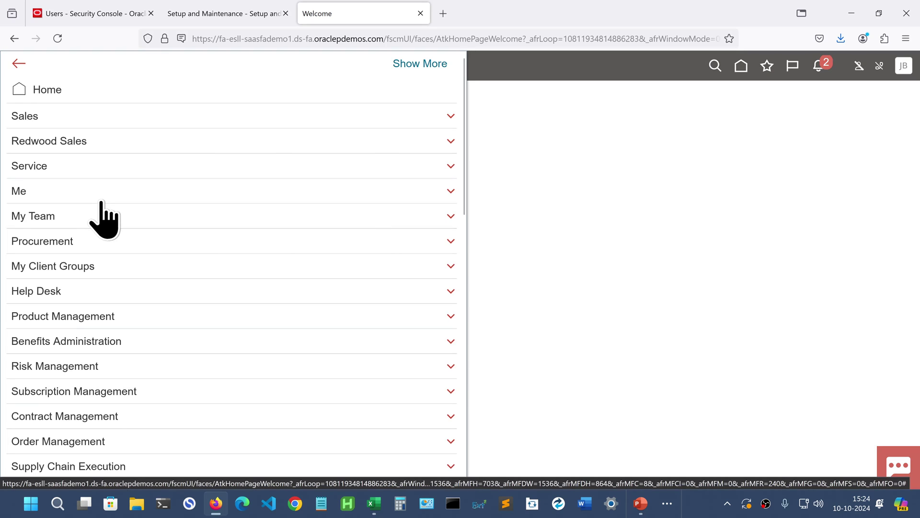
- In Scheduled Processes, start a new process and paste the LDAP job name into the search
scroll(154, 217, "down", 10)
scroll(158, 218, "down", 1)
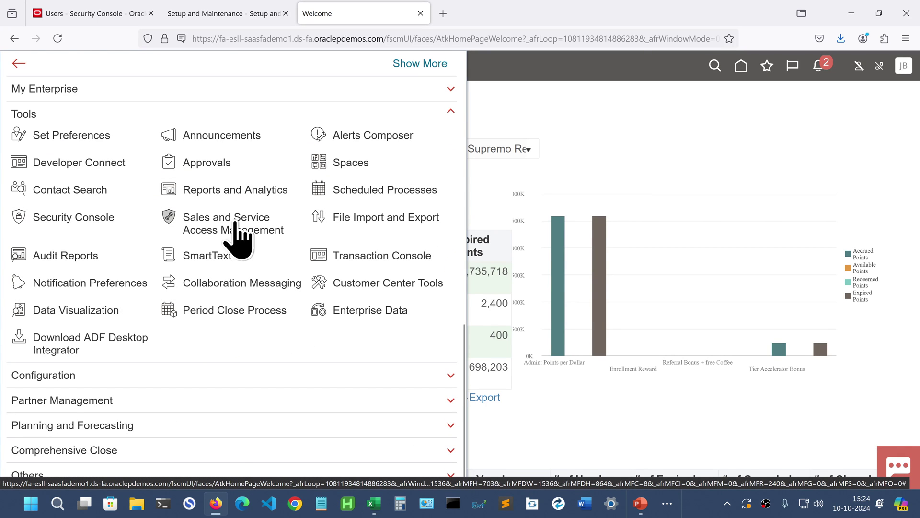
left_click(350, 189)
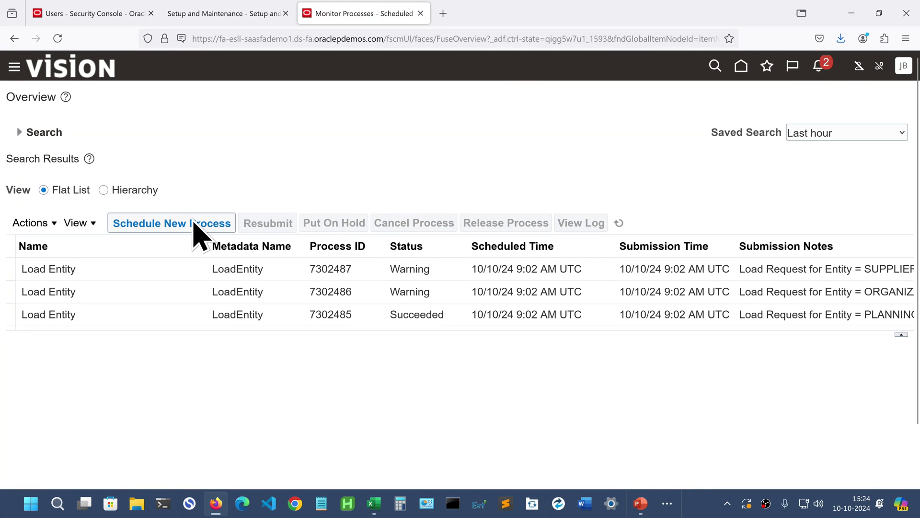
left_click(183, 225)
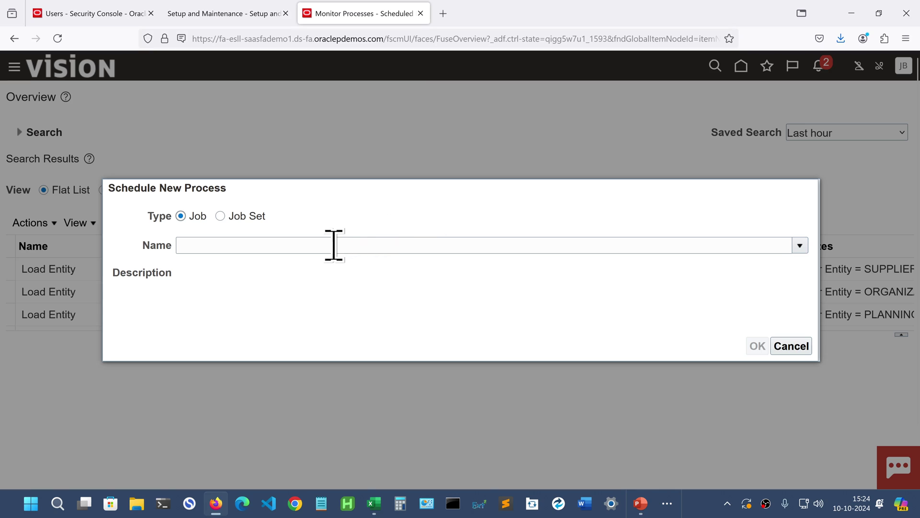
left_click(332, 245)
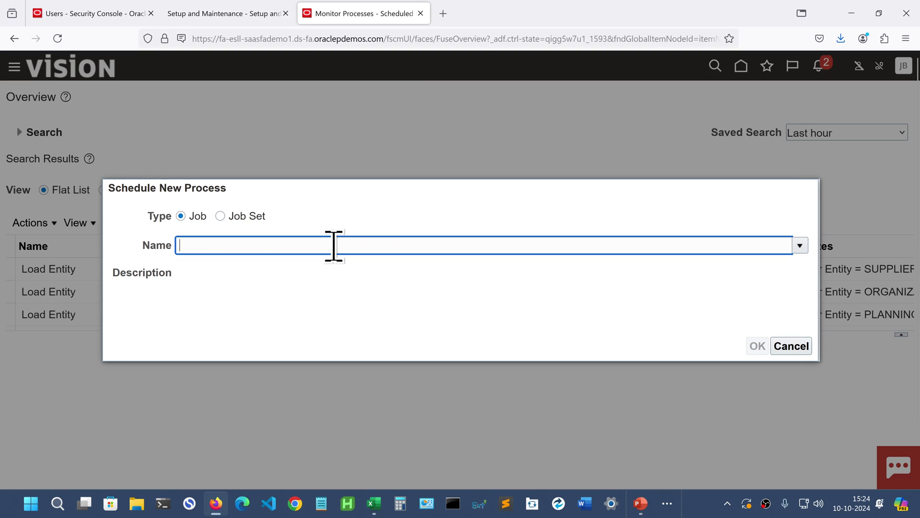
key("ctrl+v")
key("Tab")
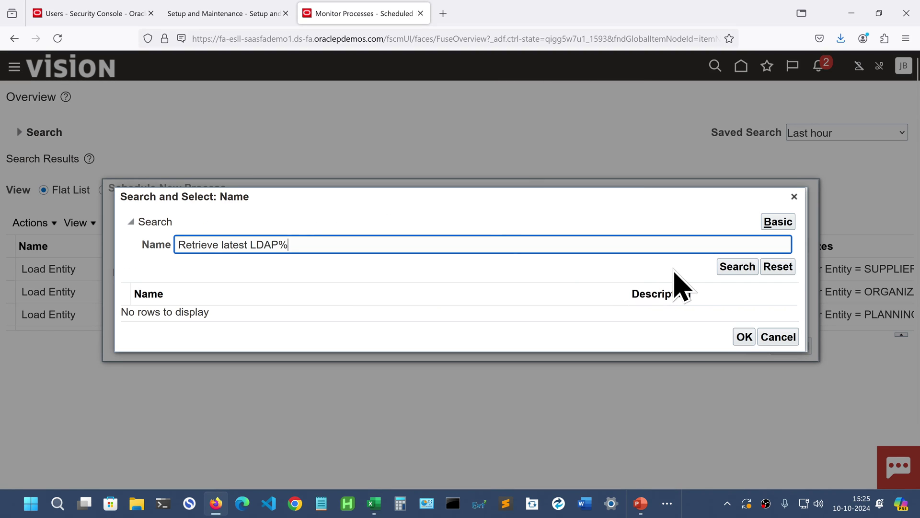
- Select Retrieve Latest LDAP Changes and submit it as process 7302903
left_click(733, 266)
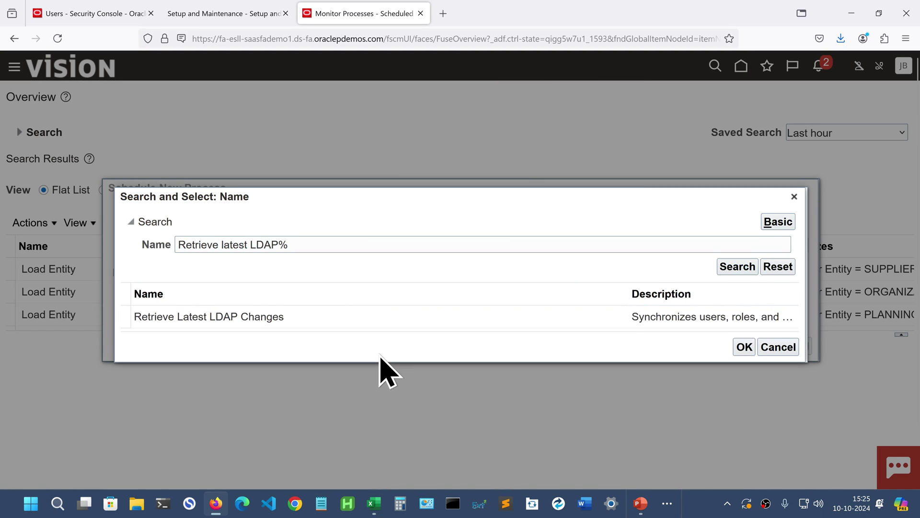
left_click(276, 317)
left_click(744, 341)
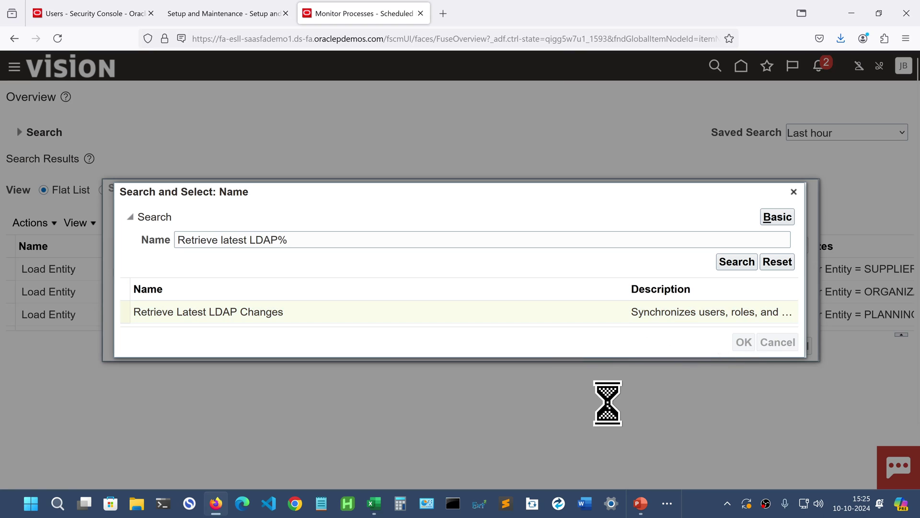
left_click(750, 345)
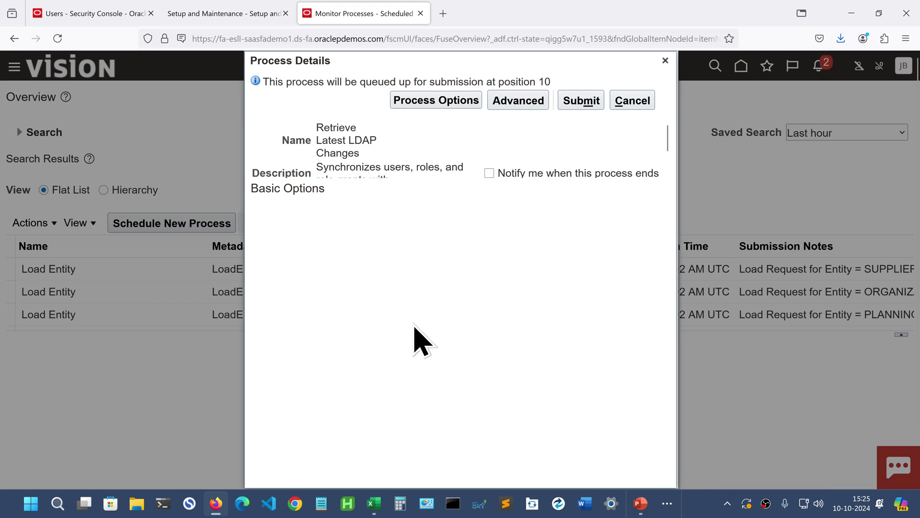
left_click(586, 108)
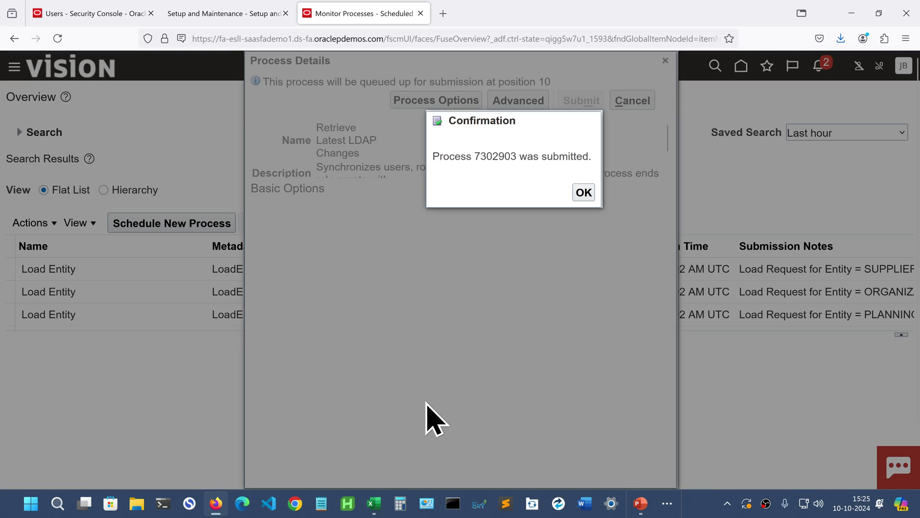
left_click(583, 193)
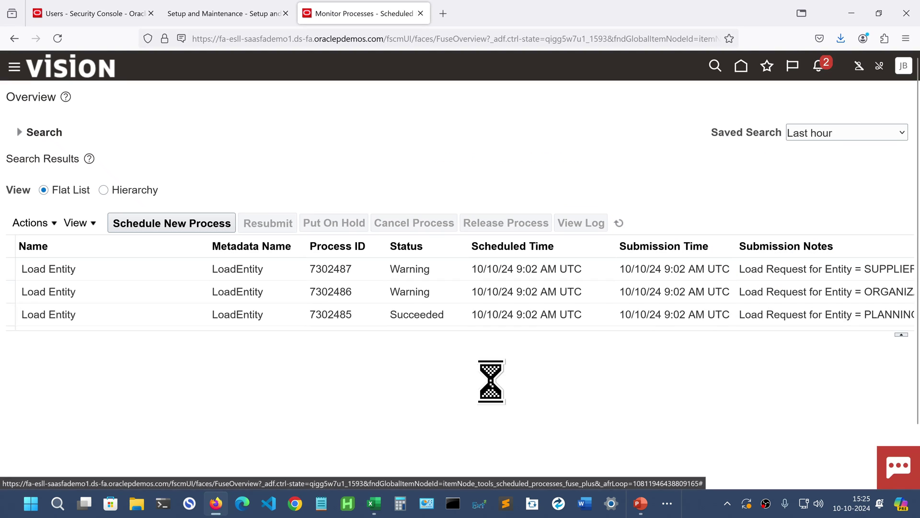
- Find 'Import User' and submit Import User and Role Application Security Data as process 7302905
left_click(207, 229)
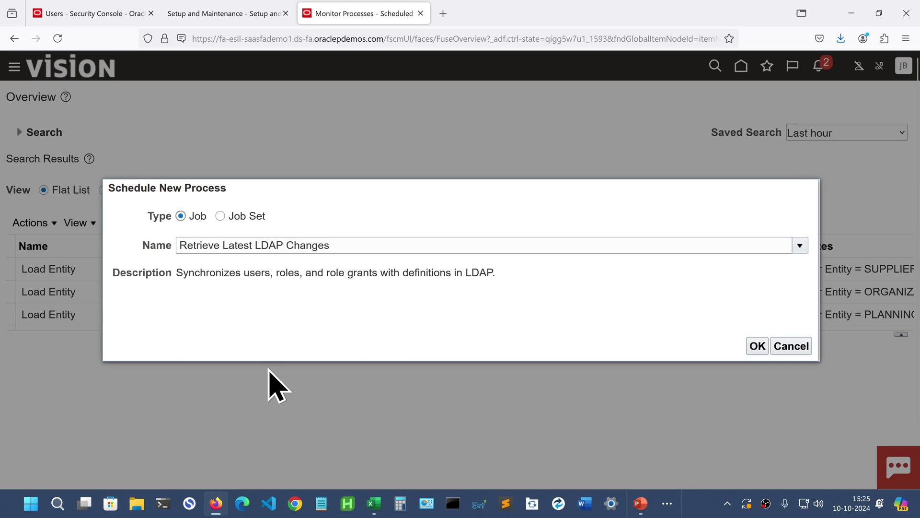
left_click_drag(333, 245, 169, 238)
type("Im")
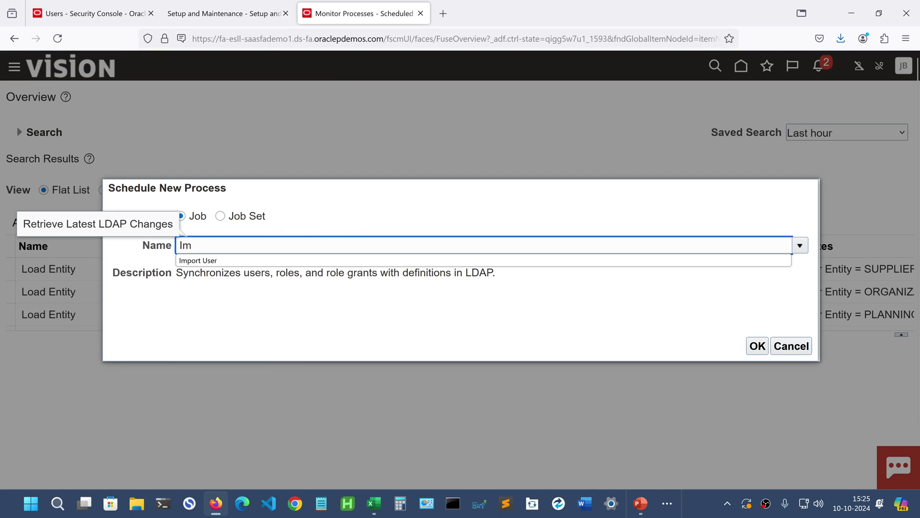
type("port User")
key("Return")
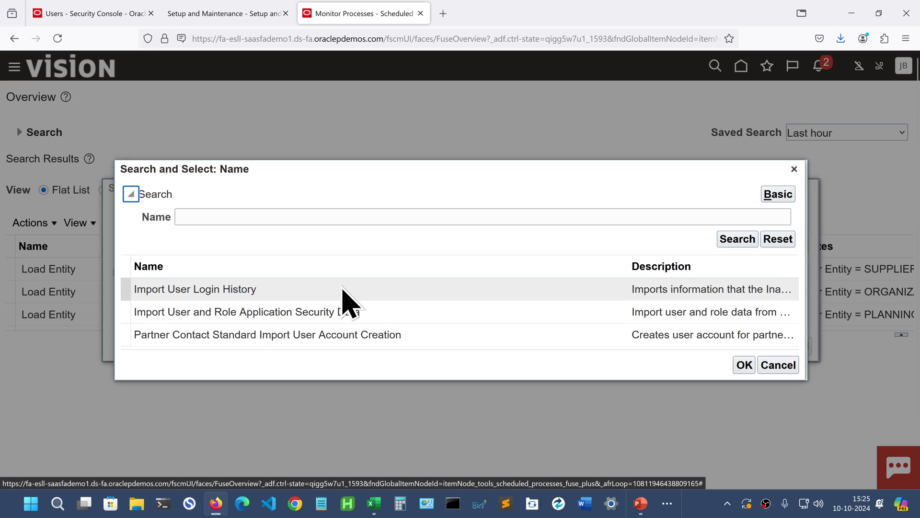
left_click(266, 313)
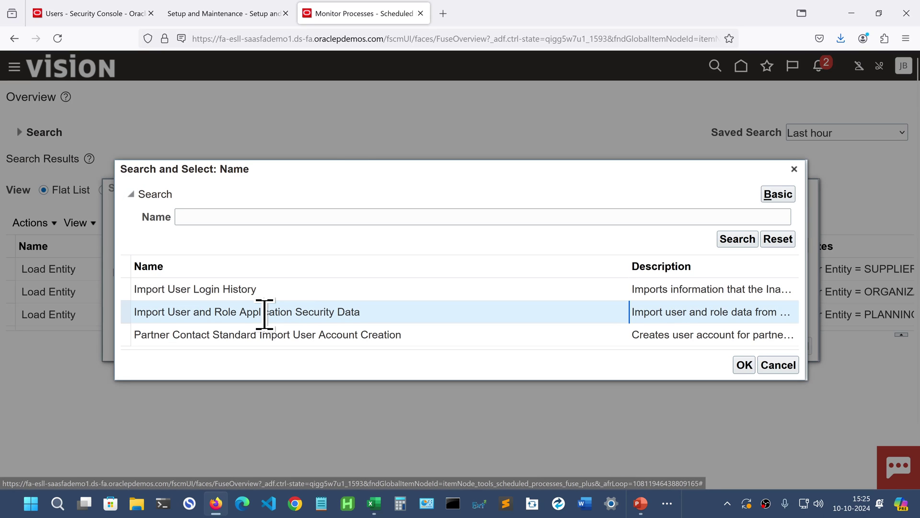
left_click(744, 365)
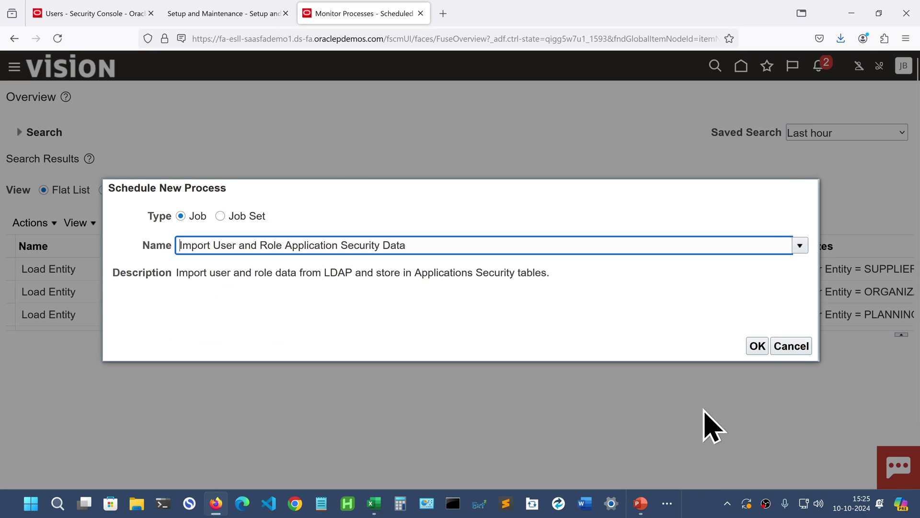
left_click(757, 347)
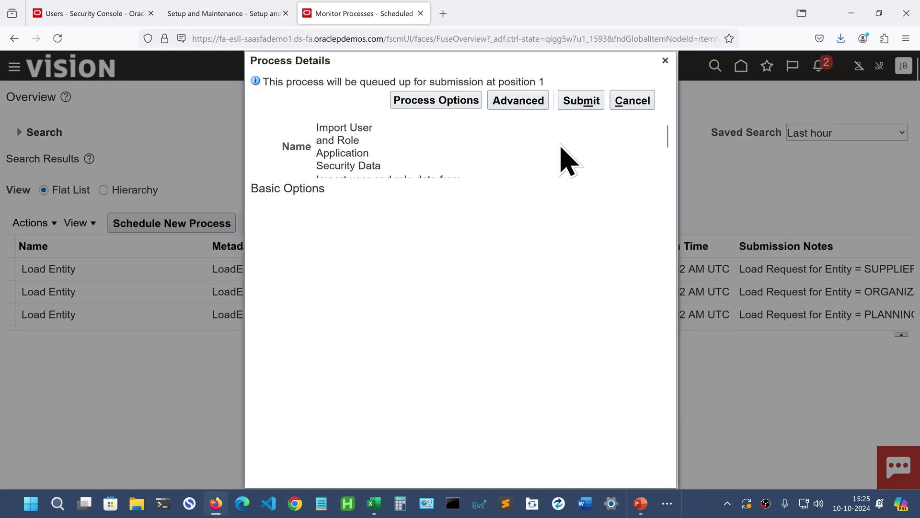
left_click(580, 101)
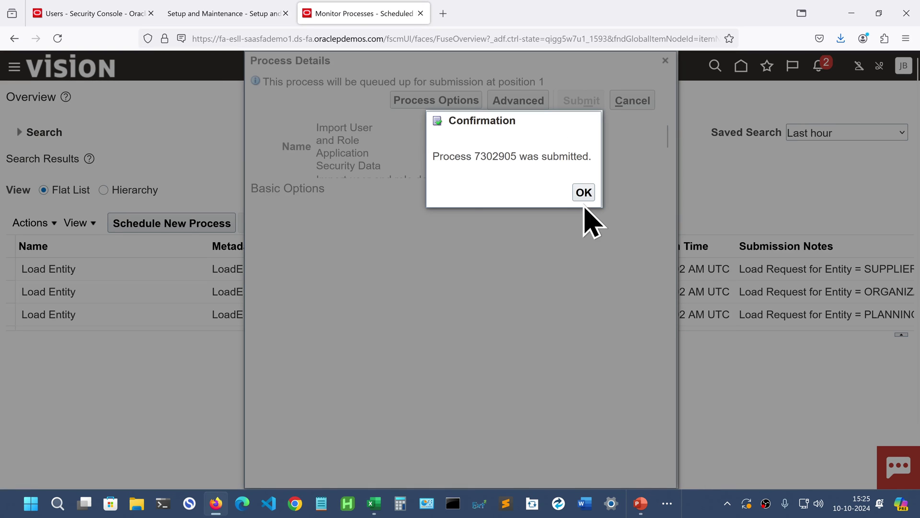
left_click(584, 193)
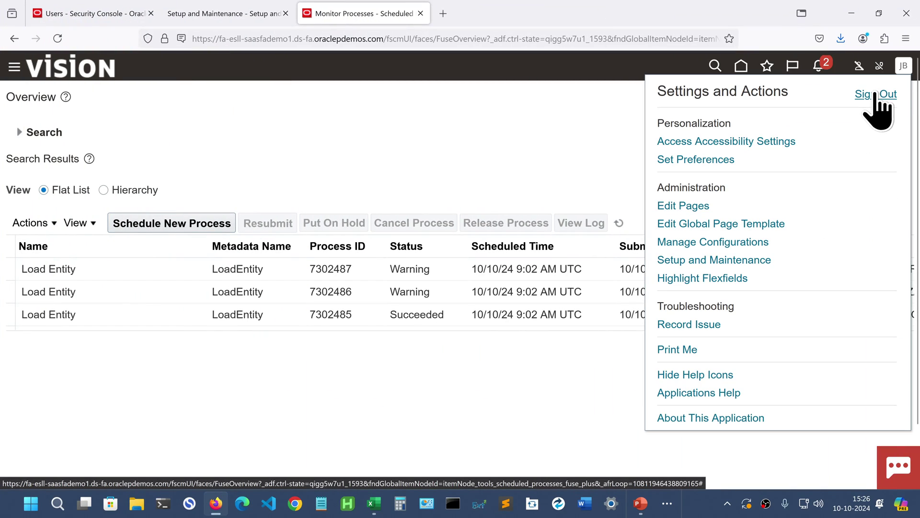
- Sign out of the administrator session and sign in with the new user's ID and password
left_click(876, 94)
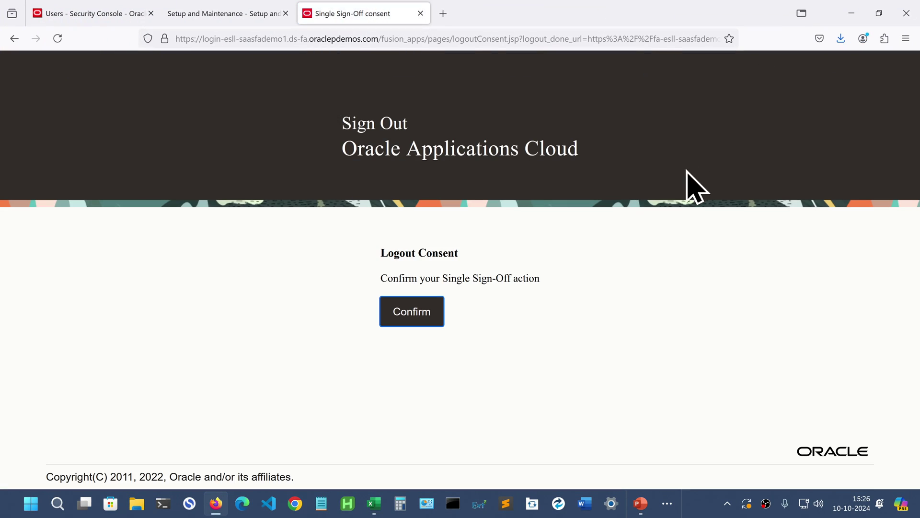
left_click(411, 317)
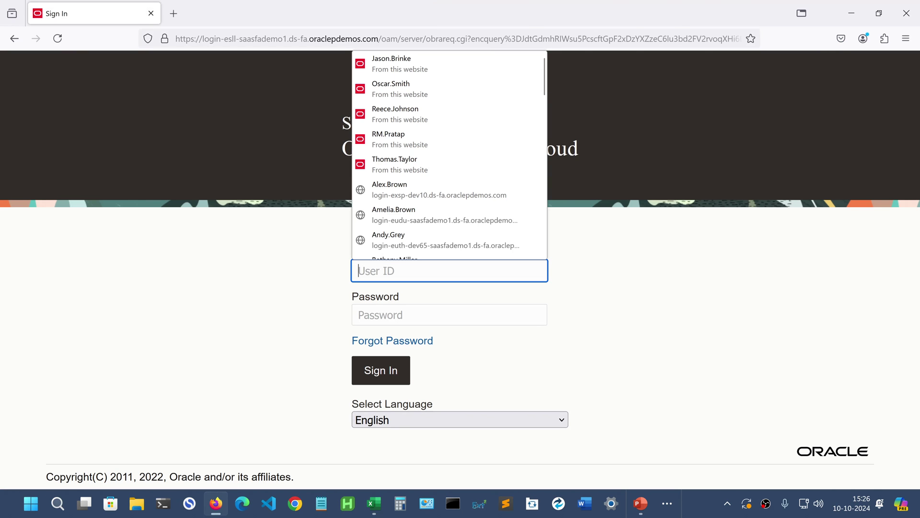
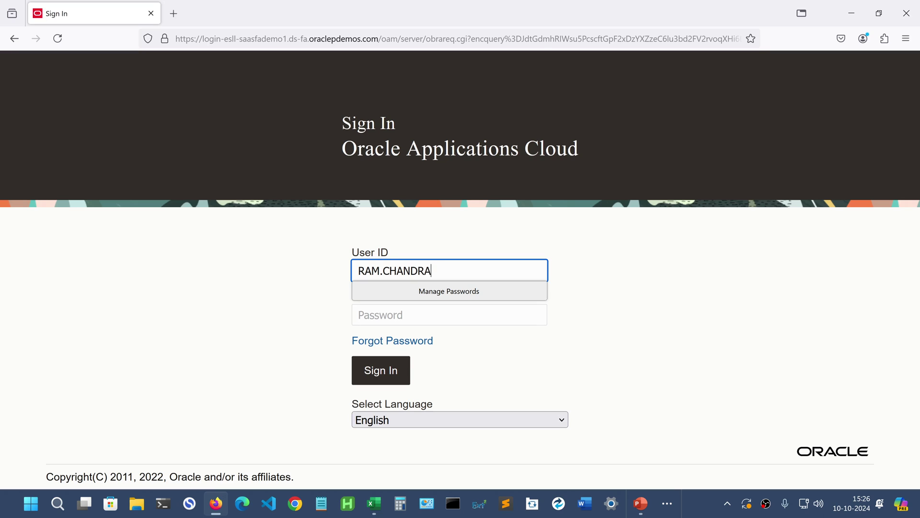
left_click(449, 314)
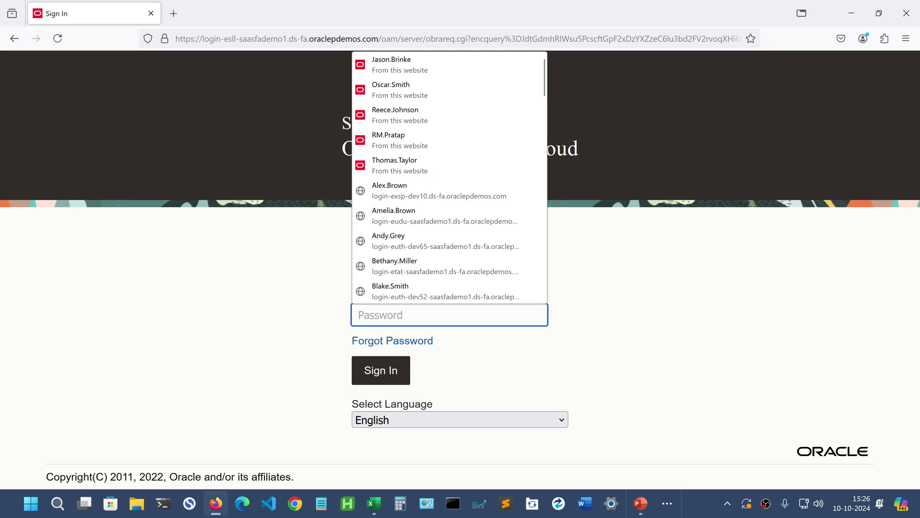
type("••")
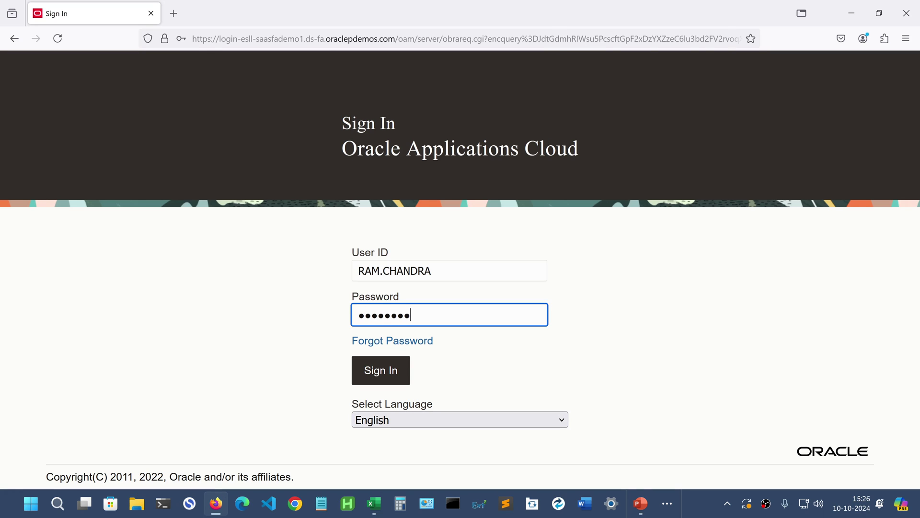
type("•••••••••")
key("Tab")
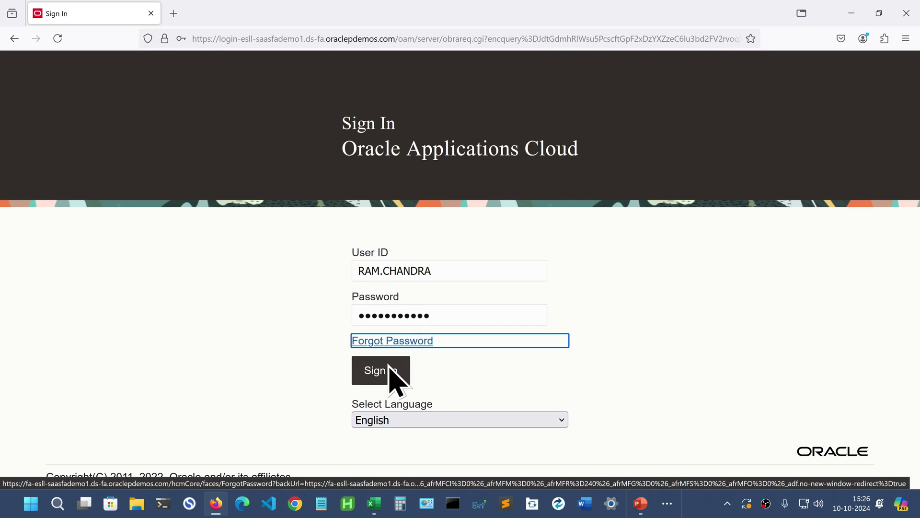
left_click(389, 373)
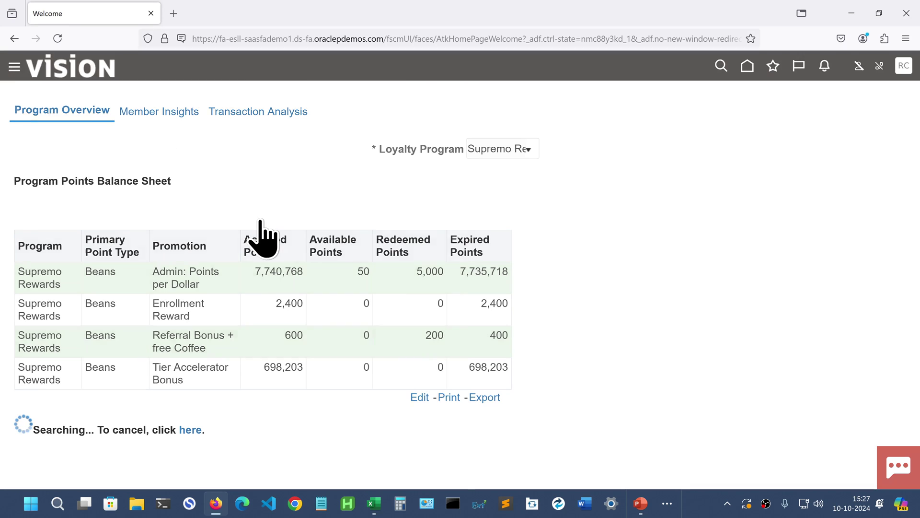
- Open the Journals work area from General Accounting in the Navigator
scroll(260, 221, "down", 7)
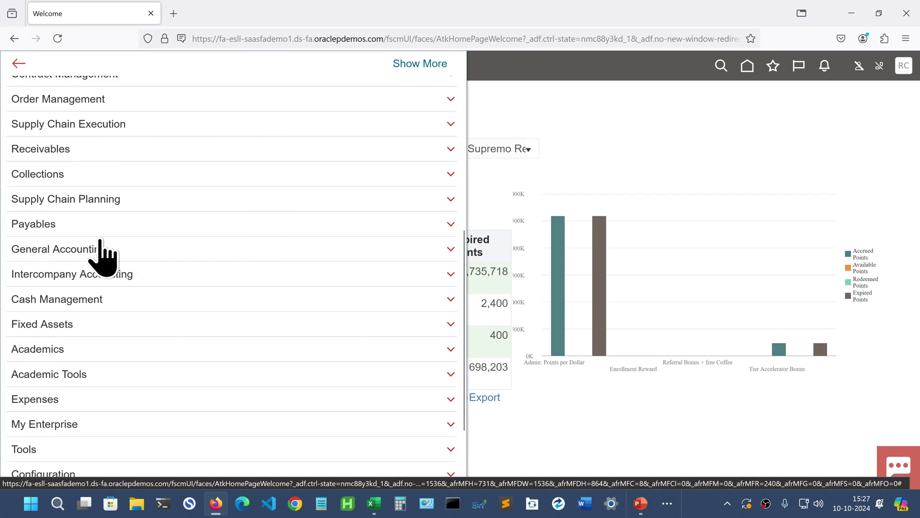
left_click(97, 248)
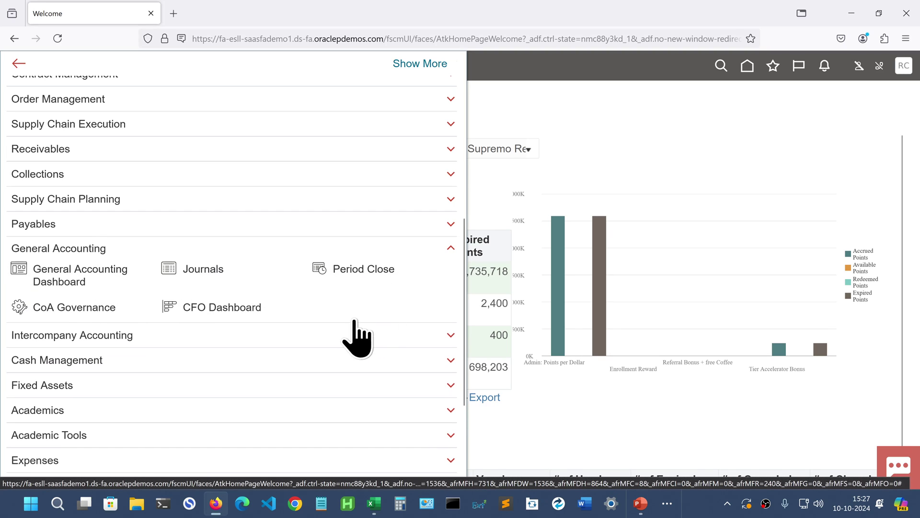
scroll(183, 353, "down", 1)
scroll(184, 353, "down", 5)
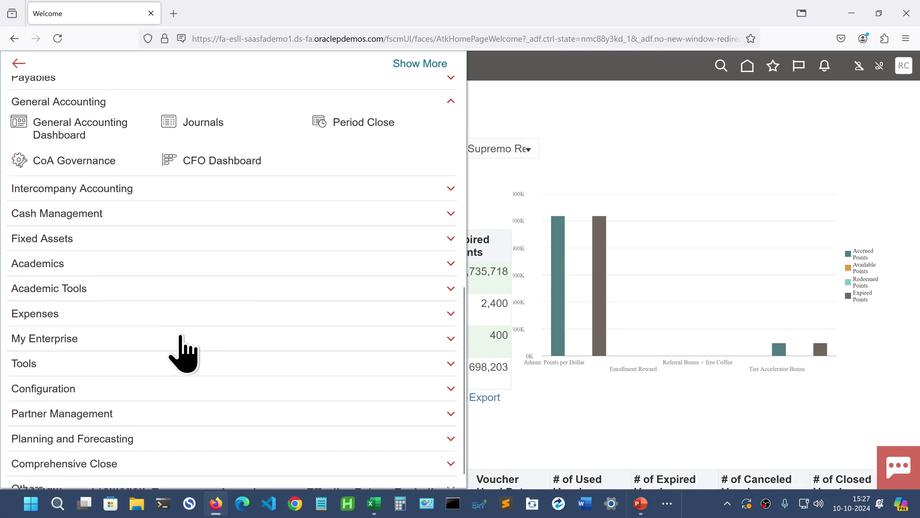
scroll(184, 354, "down", 1)
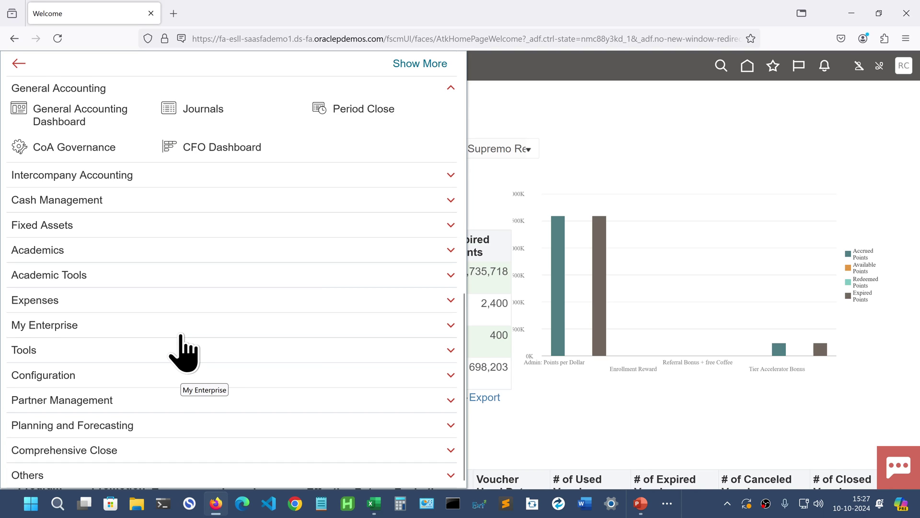
scroll(184, 353, "up", 5)
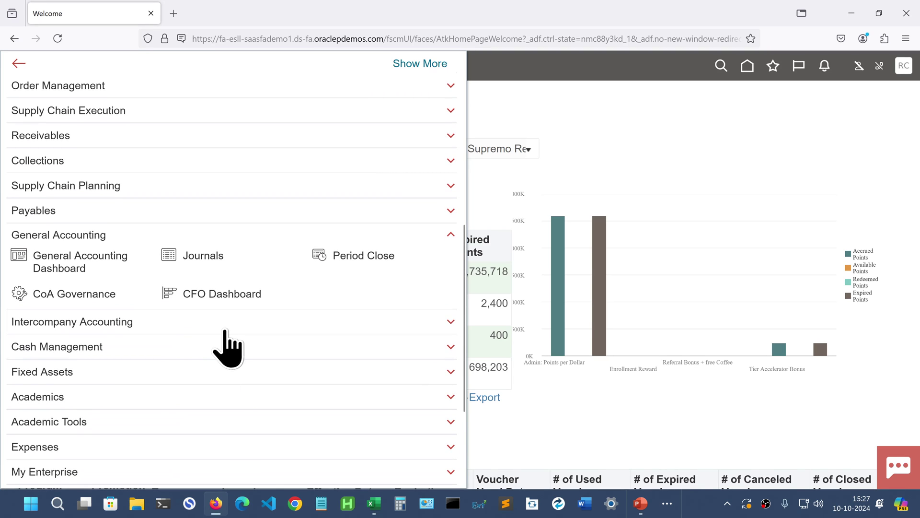
left_click(207, 255)
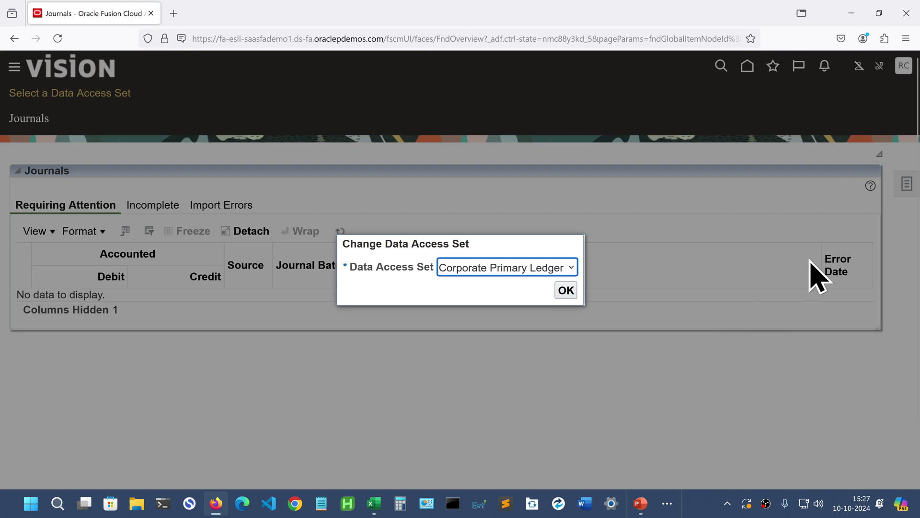
- Open the Data Access Set dropdown listing Corporate, Germany, India, Italy and US Primary Ledger
left_click(518, 269)
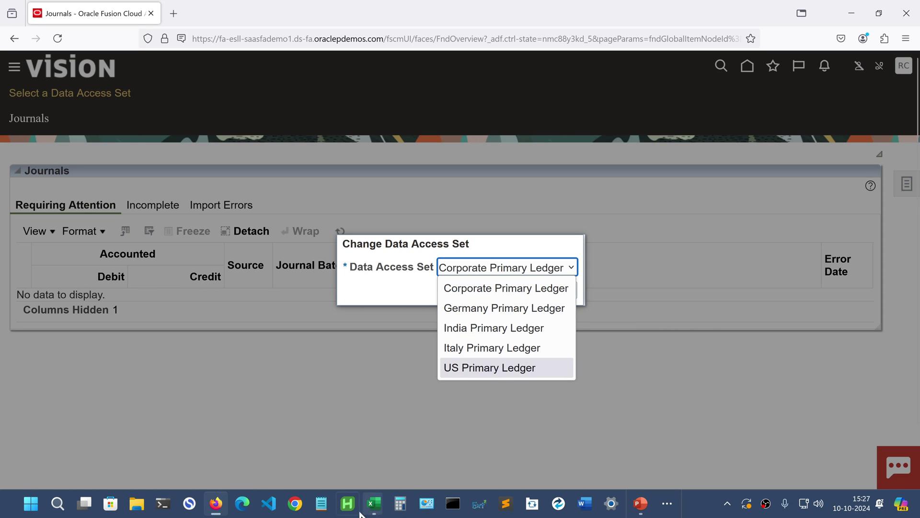
- Bring the V301 - My Data Access Excel workbook back to the front
mouse_move(378, 511)
left_click(331, 479)
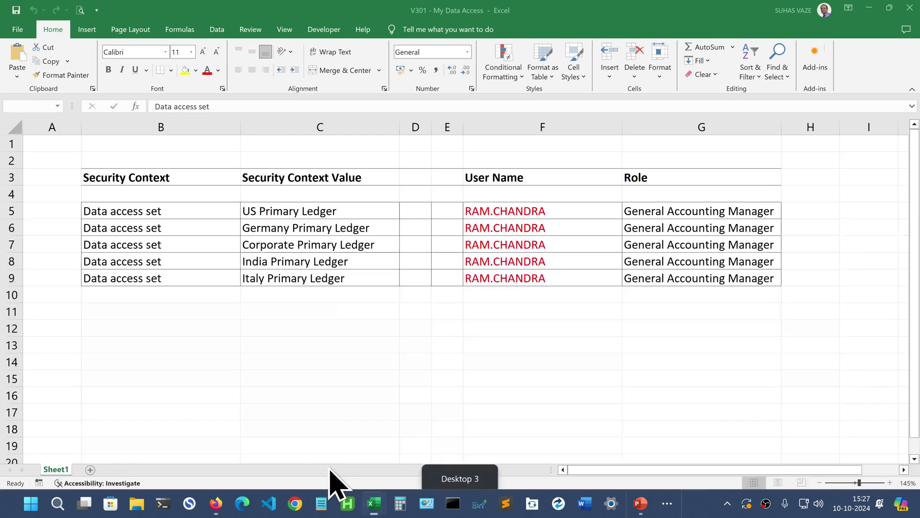